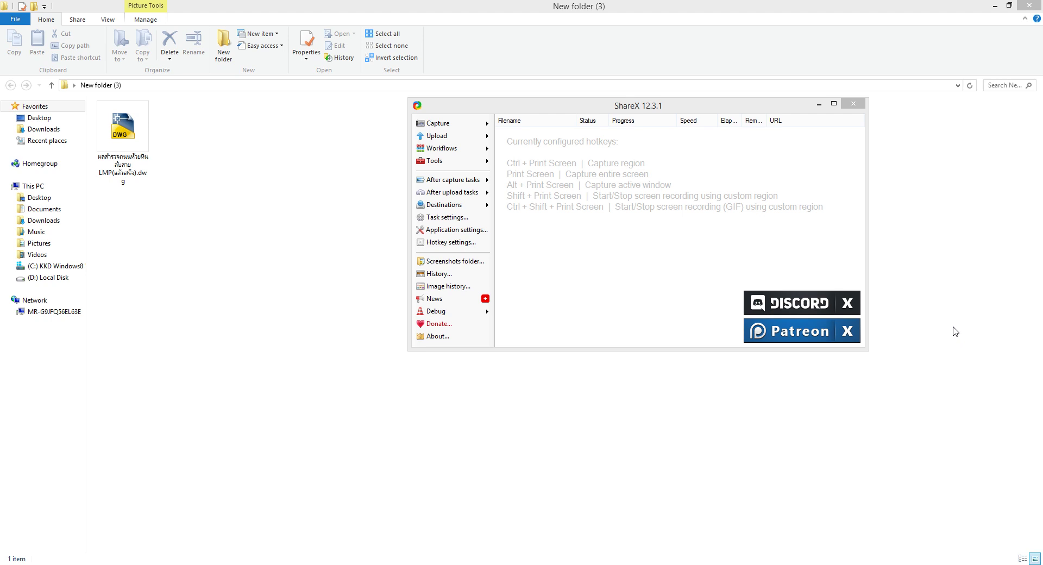
- Minimize ShareX and select the road survey DWG file in the New folder (3) window
{"action": "left_click", "coordinate": [819, 104]}
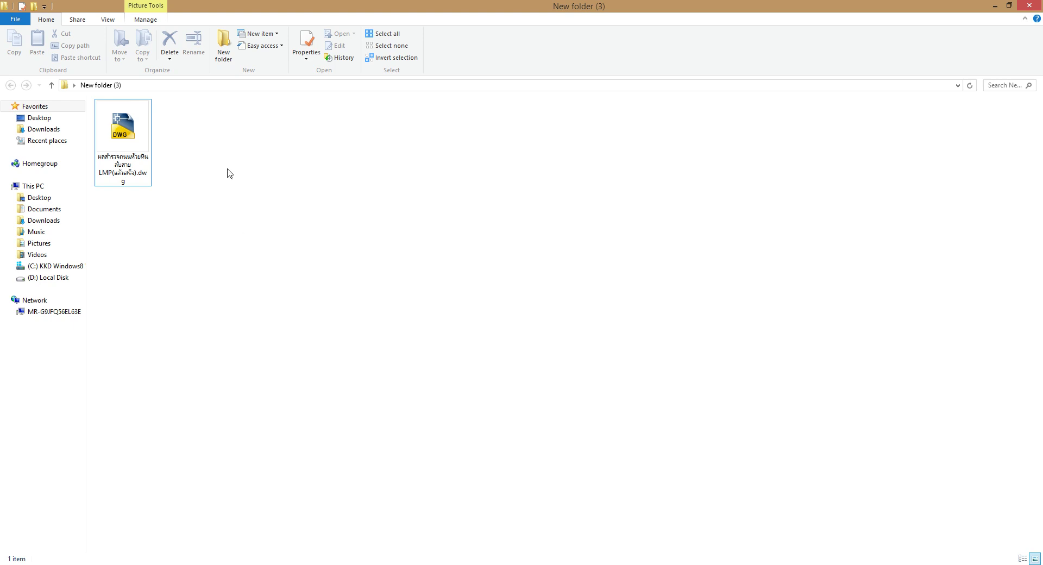
{"action": "left_click", "coordinate": [137, 143]}
{"action": "left_click", "coordinate": [137, 144]}
- Open the road survey DWG drawing in AutoCAD 2007
{"action": "left_click", "coordinate": [158, 218]}
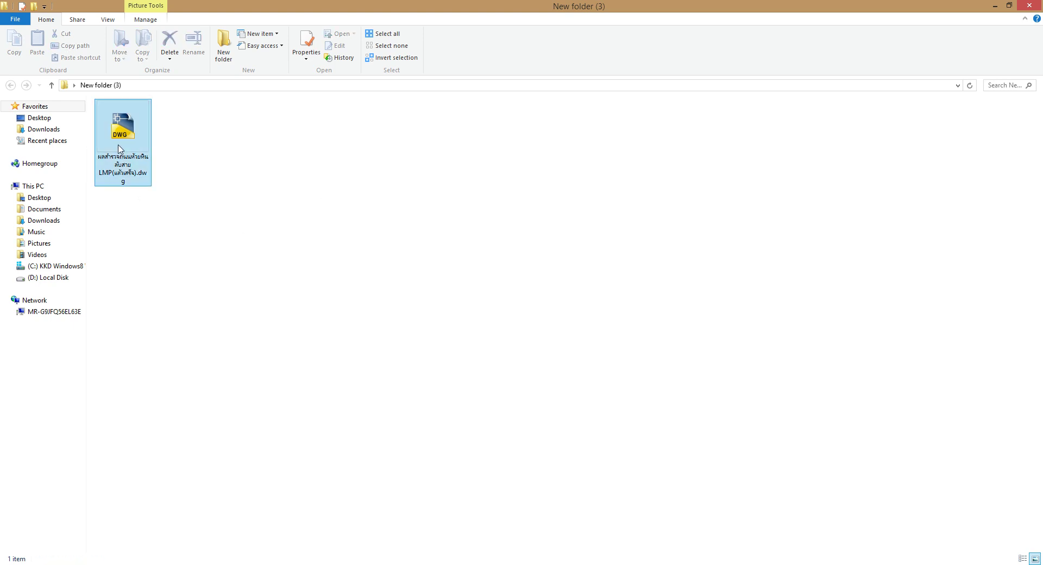
{"action": "double_click", "coordinate": [121, 146]}
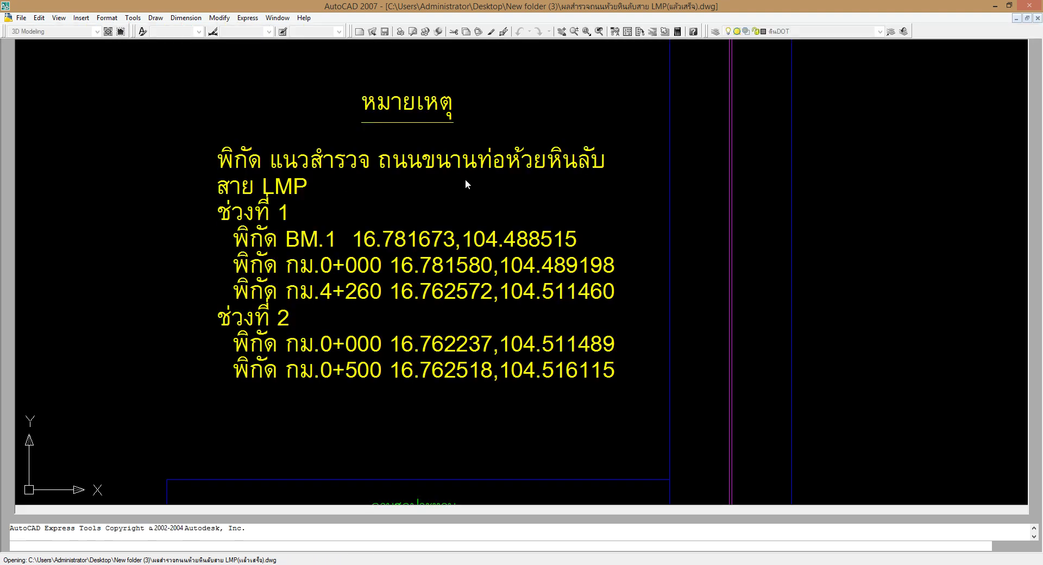
{"action": "scroll", "coordinate": [416, 272], "scroll_direction": "down", "scroll_amount": 3}
{"action": "scroll", "coordinate": [414, 271], "scroll_direction": "up", "scroll_amount": 2}
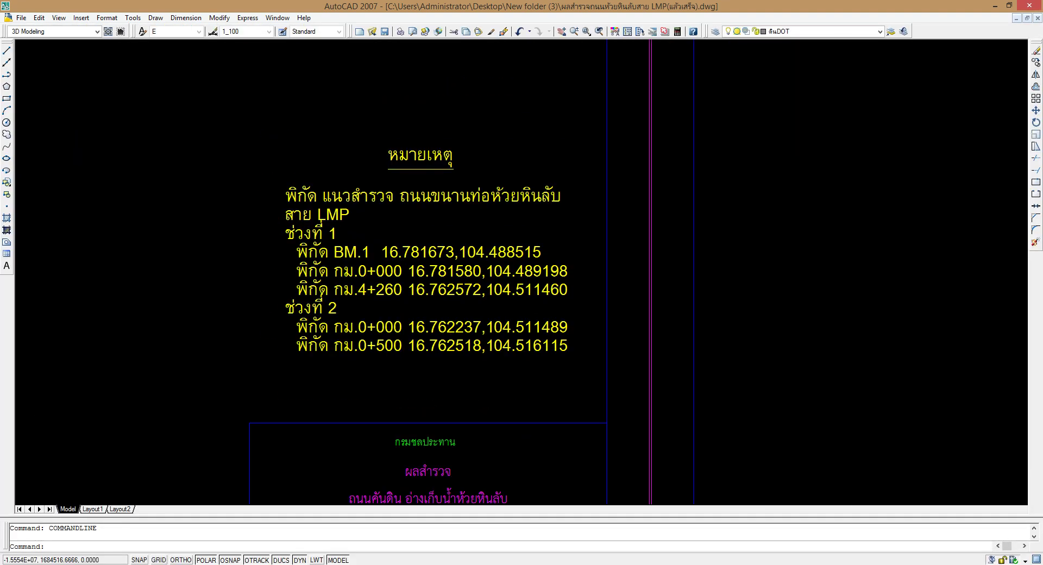
{"action": "scroll", "coordinate": [326, 272], "scroll_direction": "down", "scroll_amount": 5}
{"action": "scroll", "coordinate": [240, 349], "scroll_direction": "down", "scroll_amount": 2}
{"action": "scroll", "coordinate": [240, 326], "scroll_direction": "up", "scroll_amount": 3}
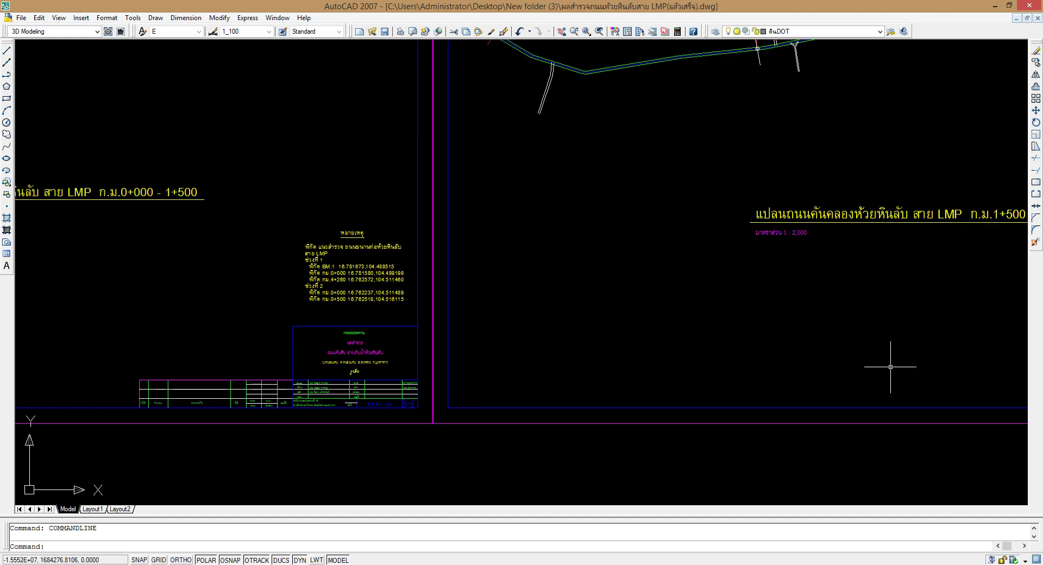
{"action": "scroll", "coordinate": [519, 361], "scroll_direction": "down", "scroll_amount": 2}
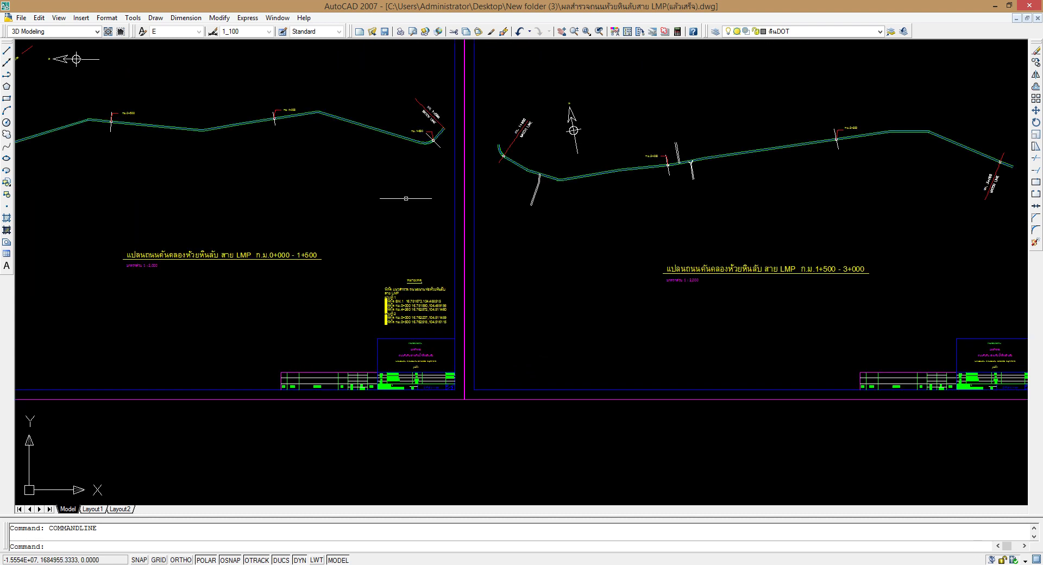
- Pan until the plan sheet with its green road alignment is centred on screen
{"action": "left_click", "coordinate": [561, 30]}
{"action": "mouse_move", "coordinate": [468, 297]}
{"action": "left_mouse_down"}
{"action": "mouse_move", "coordinate": [291, 238]}
{"action": "mouse_move", "coordinate": [535, 274]}
{"action": "left_mouse_up"}
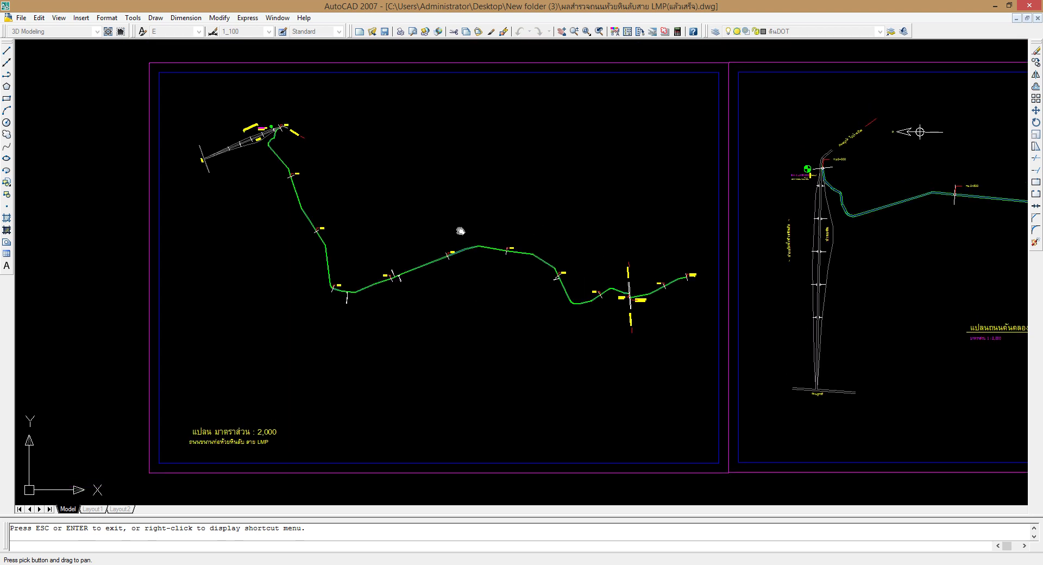
{"action": "left_click_drag", "start_coordinate": [476, 242], "coordinate": [508, 243]}
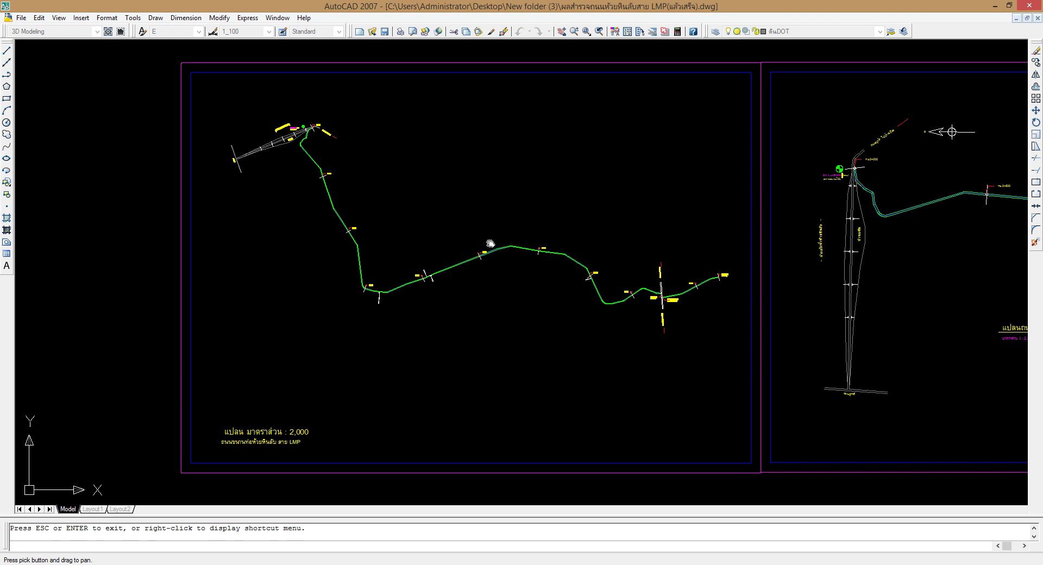
{"action": "left_click_drag", "start_coordinate": [414, 215], "coordinate": [424, 226]}
{"action": "left_click_drag", "start_coordinate": [483, 272], "coordinate": [462, 258]}
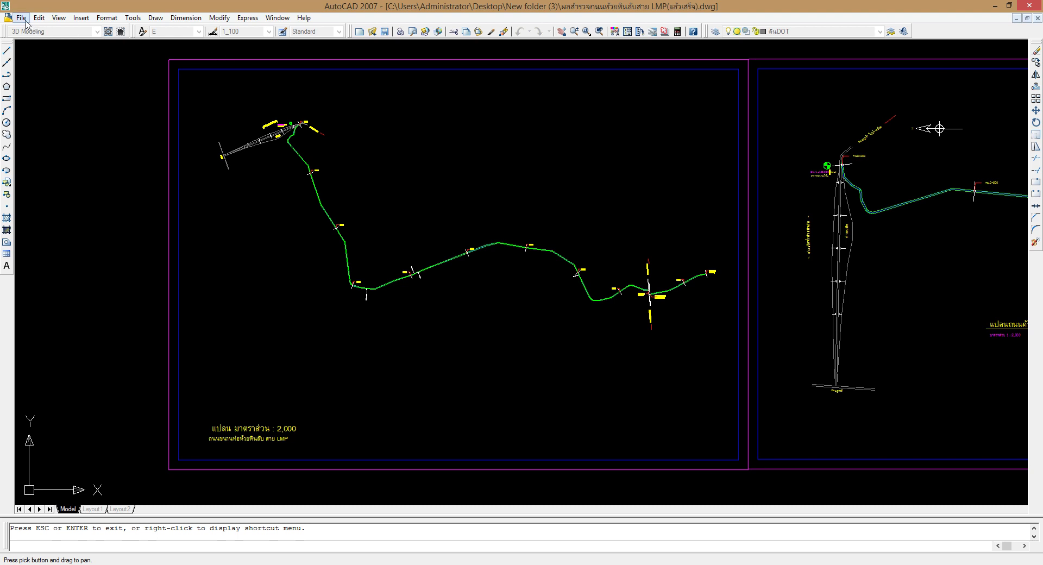
- Edit the *Model* page setup, accepting None for the missing HP Designjet plotter
{"action": "left_click", "coordinate": [25, 23]}
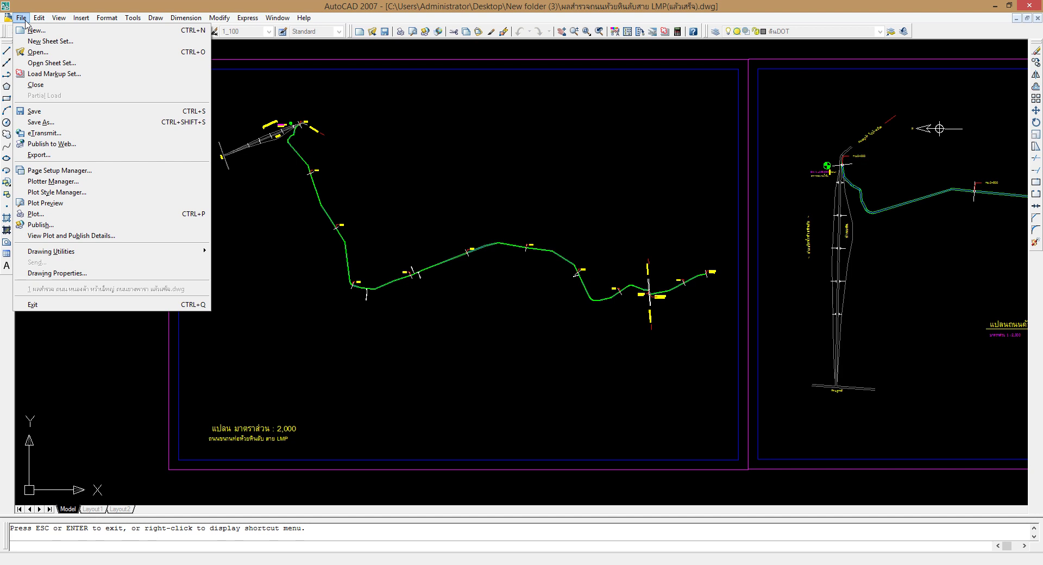
{"action": "left_click", "coordinate": [108, 174]}
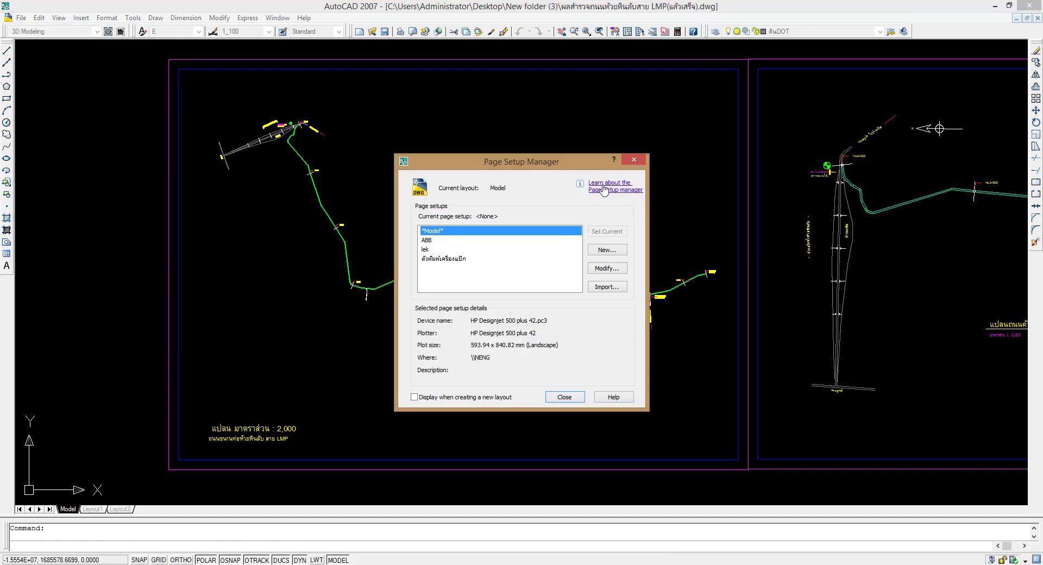
{"action": "left_click", "coordinate": [568, 397]}
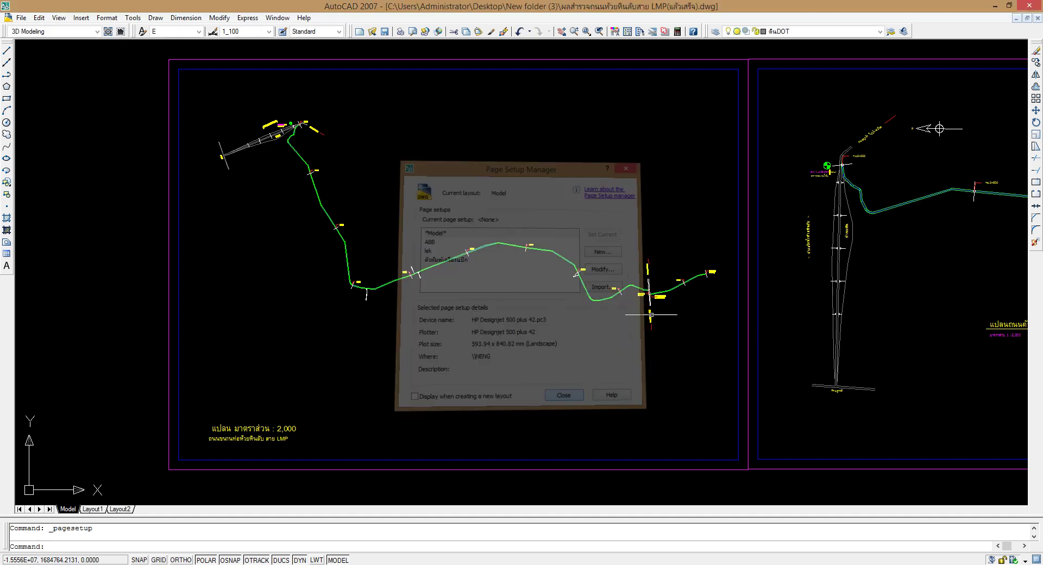
{"action": "left_click", "coordinate": [21, 18]}
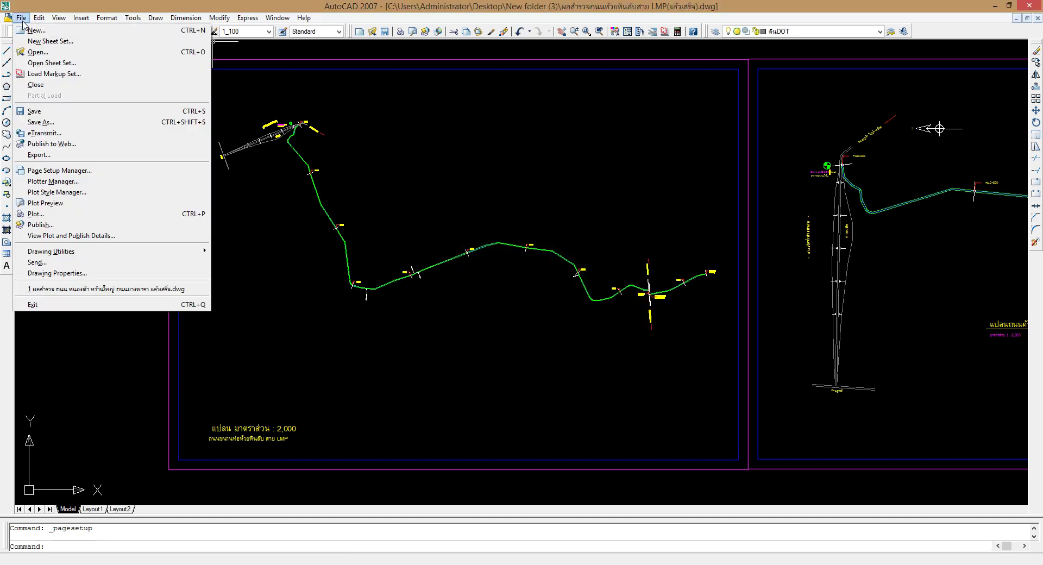
{"action": "left_click", "coordinate": [87, 170]}
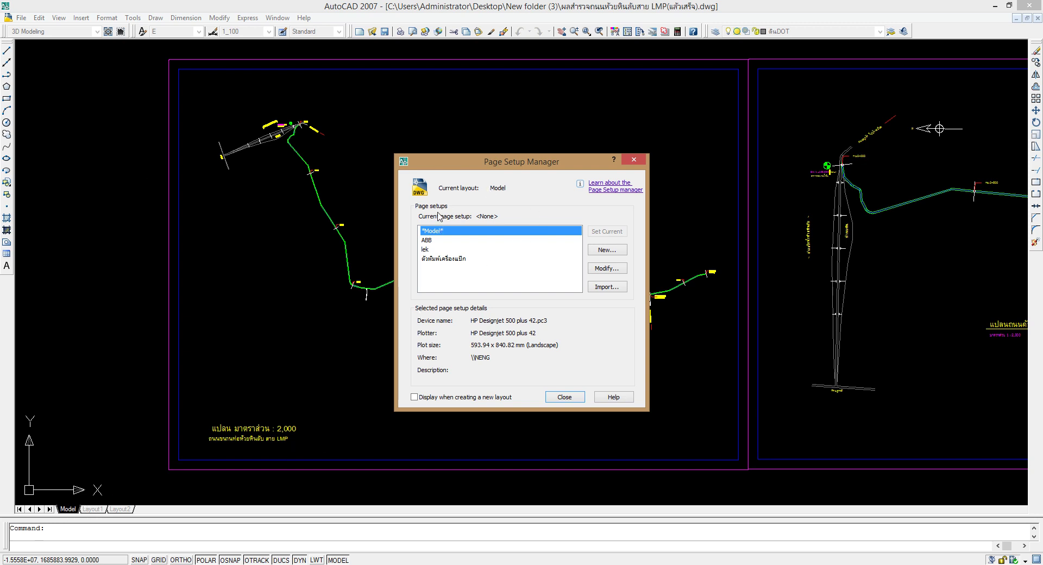
{"action": "left_click", "coordinate": [613, 268]}
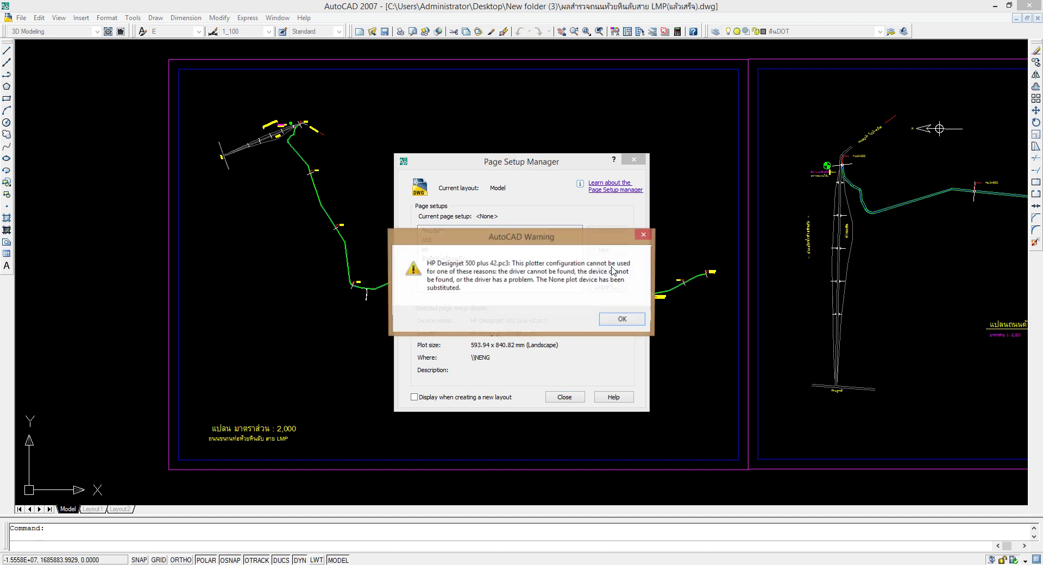
{"action": "left_click", "coordinate": [630, 325]}
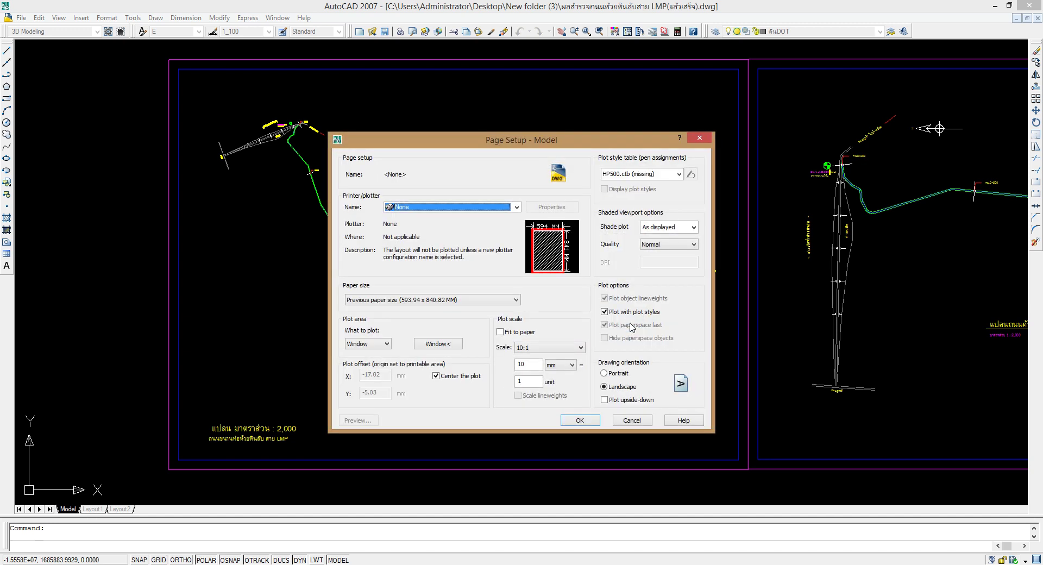
- Set the Model page setup to DWG To PDF.pc3 on ISO expand A3 (420 x 297 mm) paper
{"action": "left_click", "coordinate": [517, 207]}
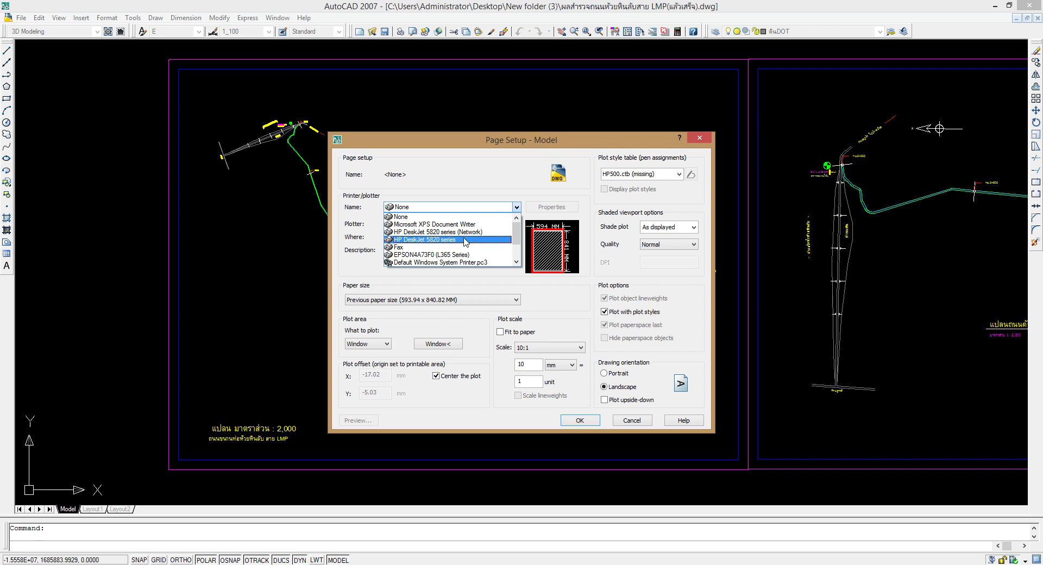
{"action": "left_click", "coordinate": [483, 232]}
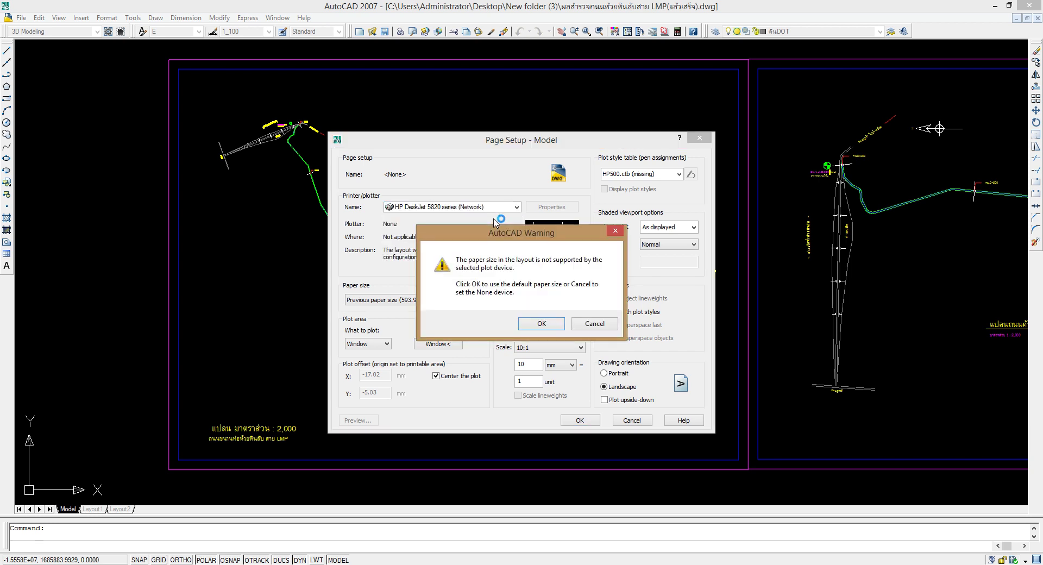
{"action": "left_click", "coordinate": [543, 330]}
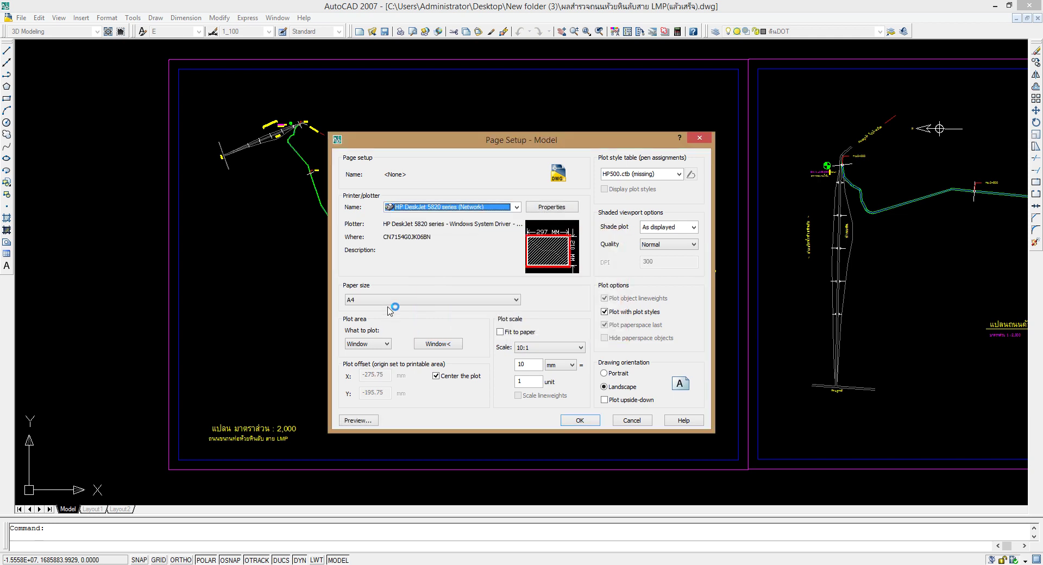
{"action": "left_click", "coordinate": [516, 207]}
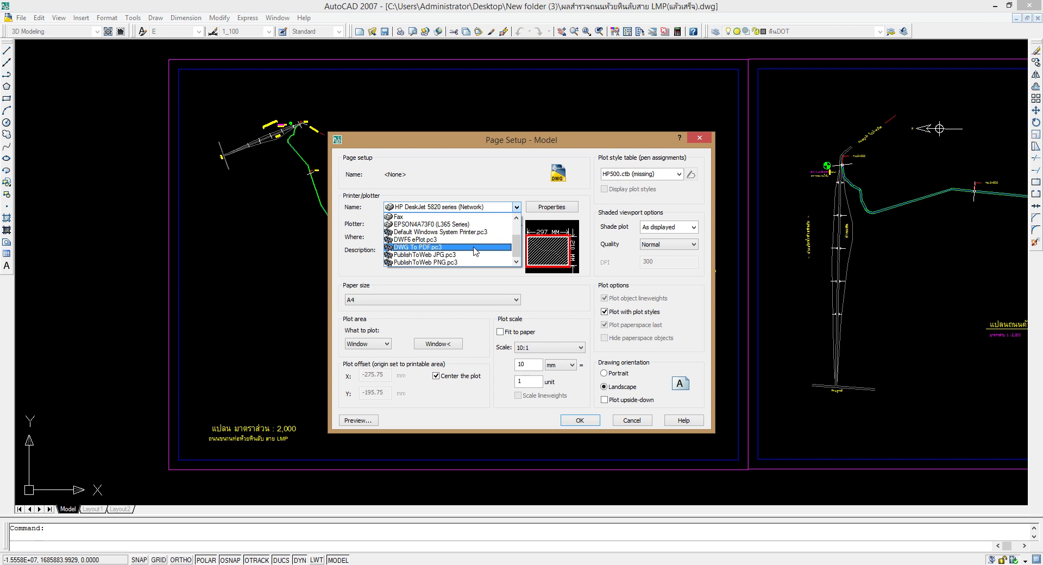
{"action": "left_click", "coordinate": [475, 248]}
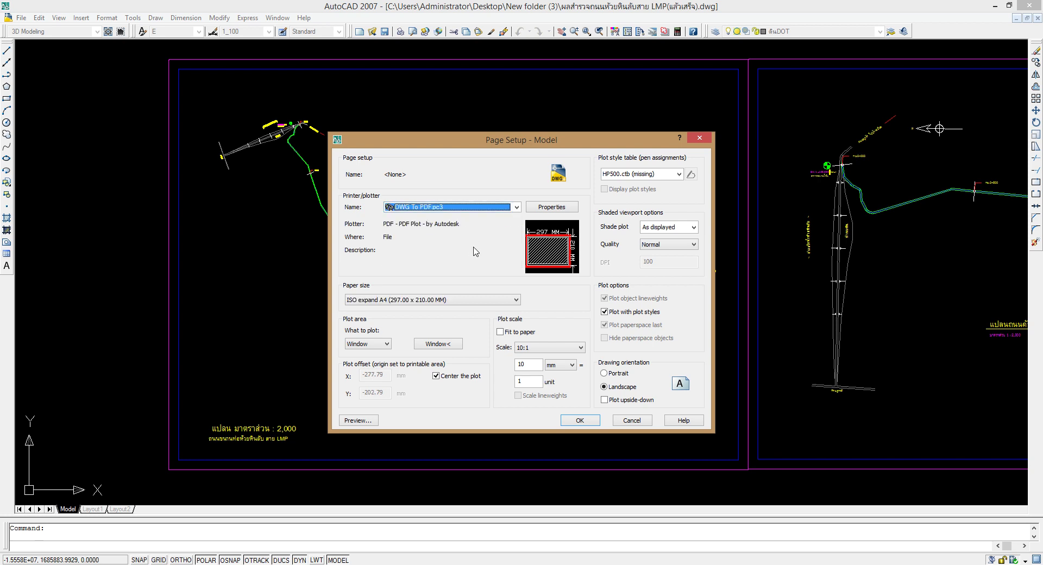
{"action": "left_click", "coordinate": [468, 301]}
{"action": "scroll", "coordinate": [447, 376], "scroll_direction": "up", "scroll_amount": 5}
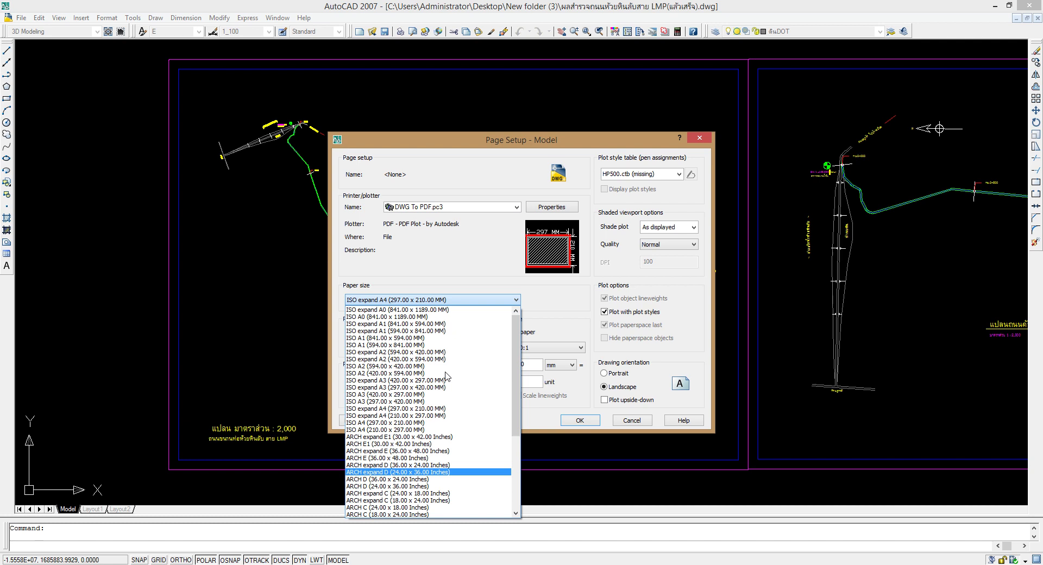
{"action": "left_click", "coordinate": [434, 380]}
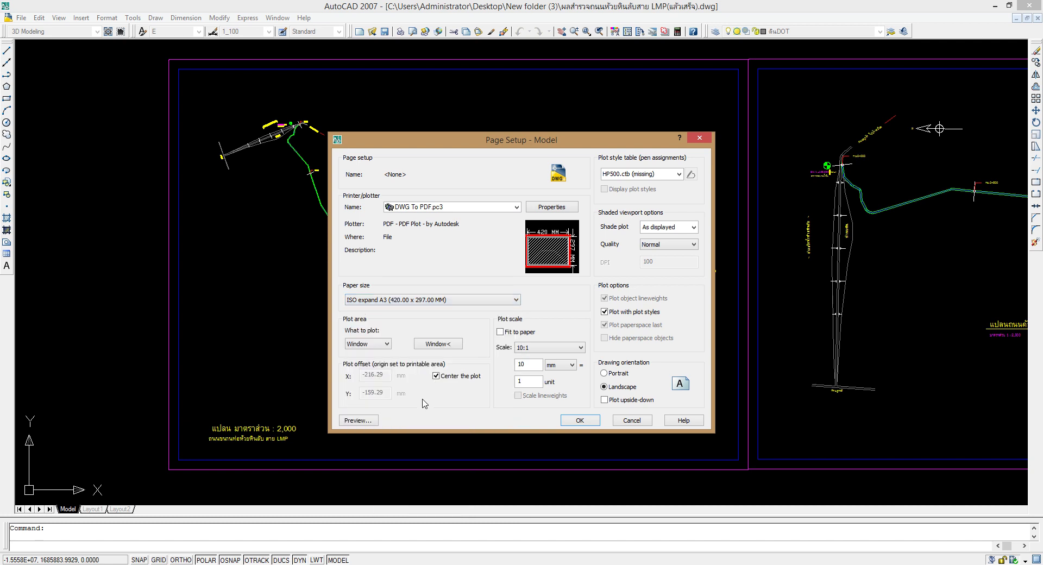
- Preview the plot, keep Window as the plot area, and begin picking the window
{"action": "left_click", "coordinate": [359, 420]}
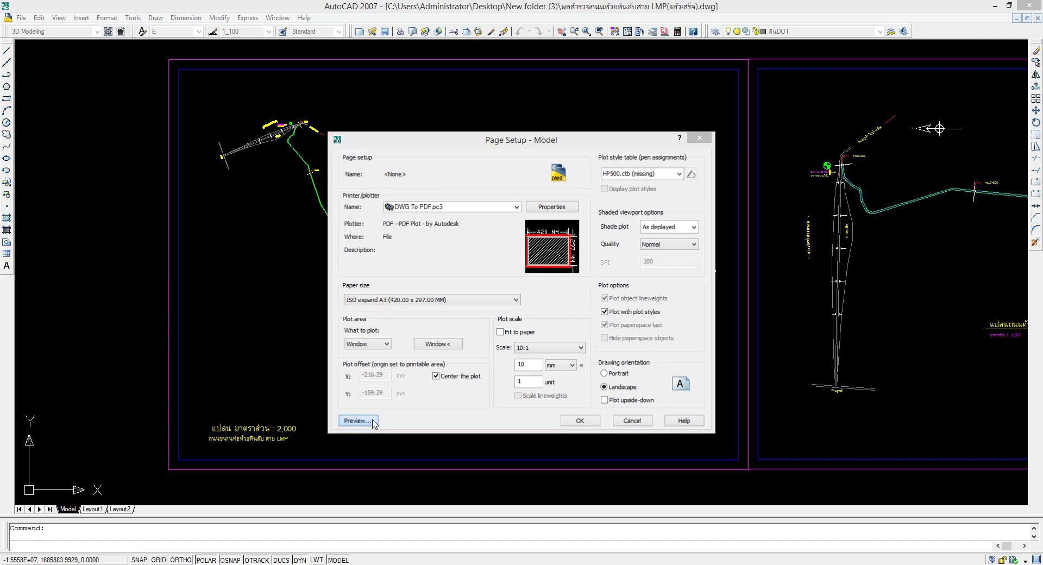
{"action": "left_click", "coordinate": [1037, 17]}
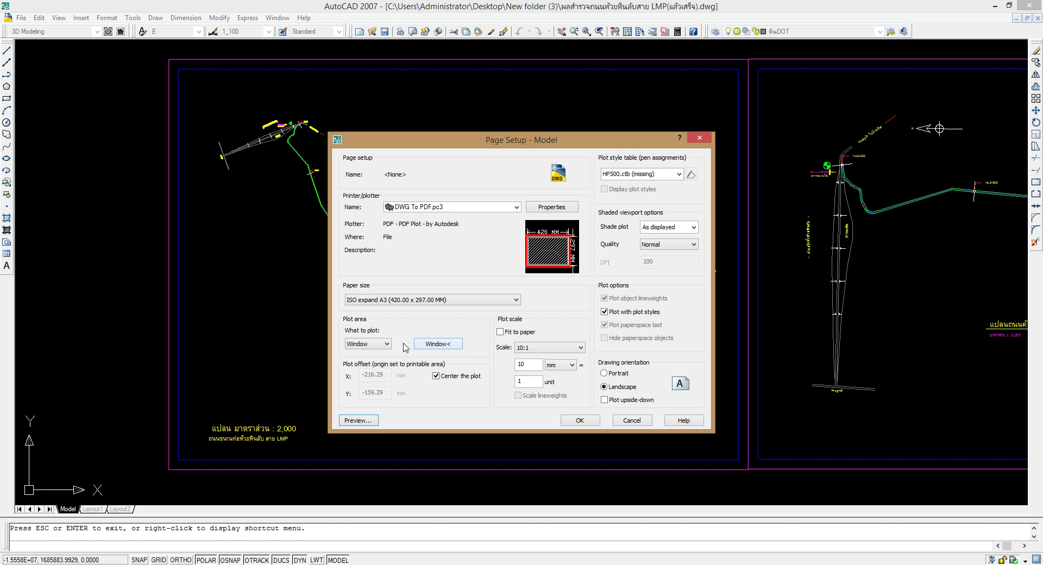
{"action": "left_click", "coordinate": [382, 346]}
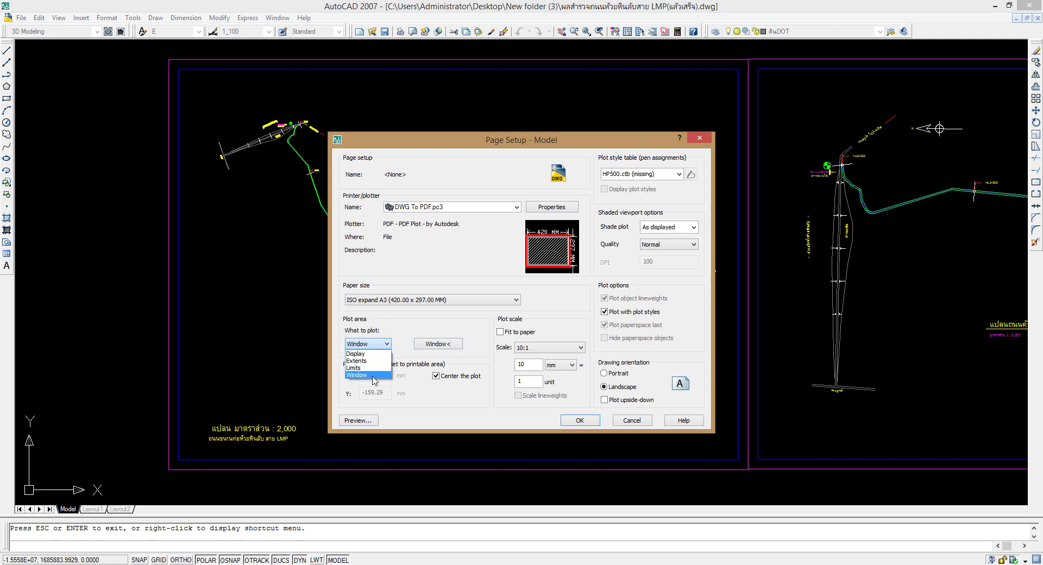
{"action": "left_click", "coordinate": [373, 375]}
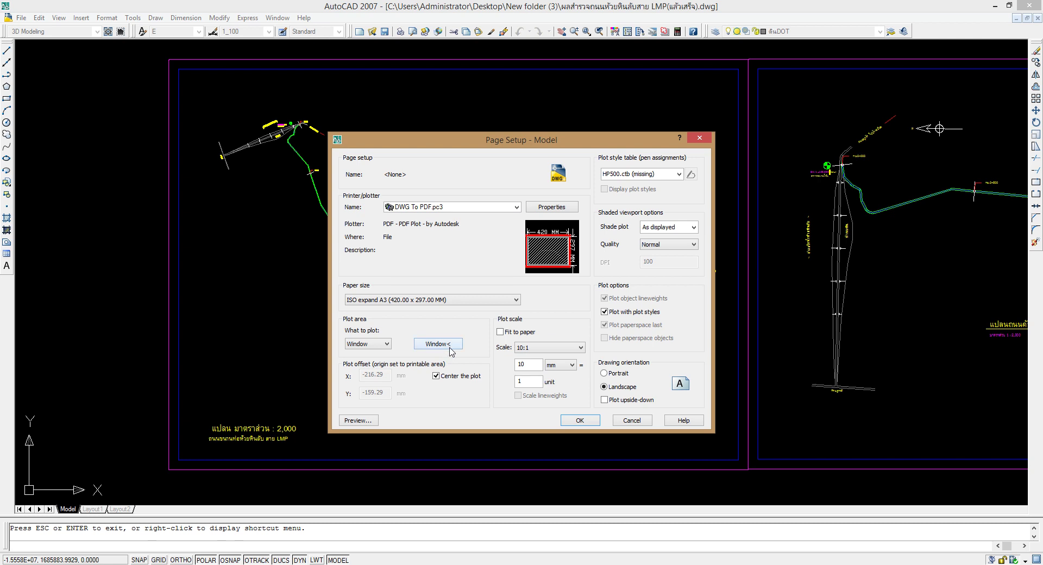
{"action": "left_click", "coordinate": [373, 347]}
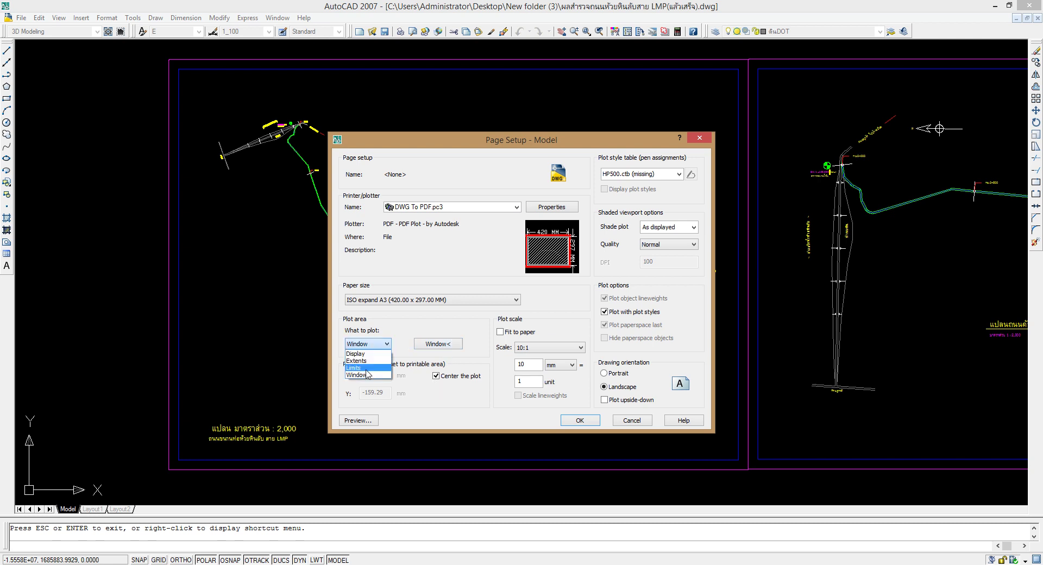
{"action": "left_click", "coordinate": [365, 374]}
{"action": "left_click", "coordinate": [446, 351]}
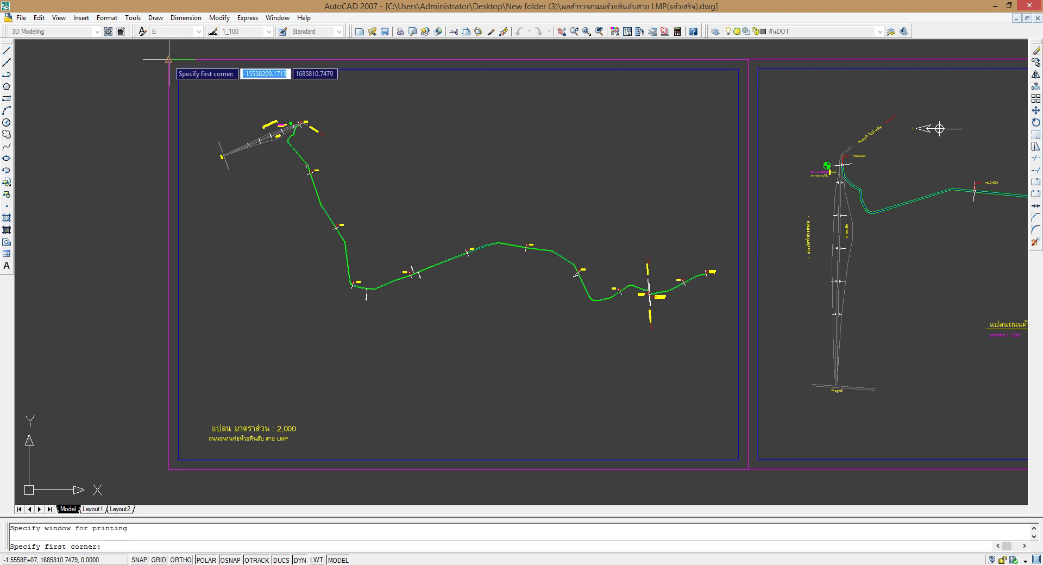
- Window the plot area from the frame's lower-left to top-right corner and preview it
{"action": "left_click", "coordinate": [168, 59]}
{"action": "left_click", "coordinate": [606, 280]}
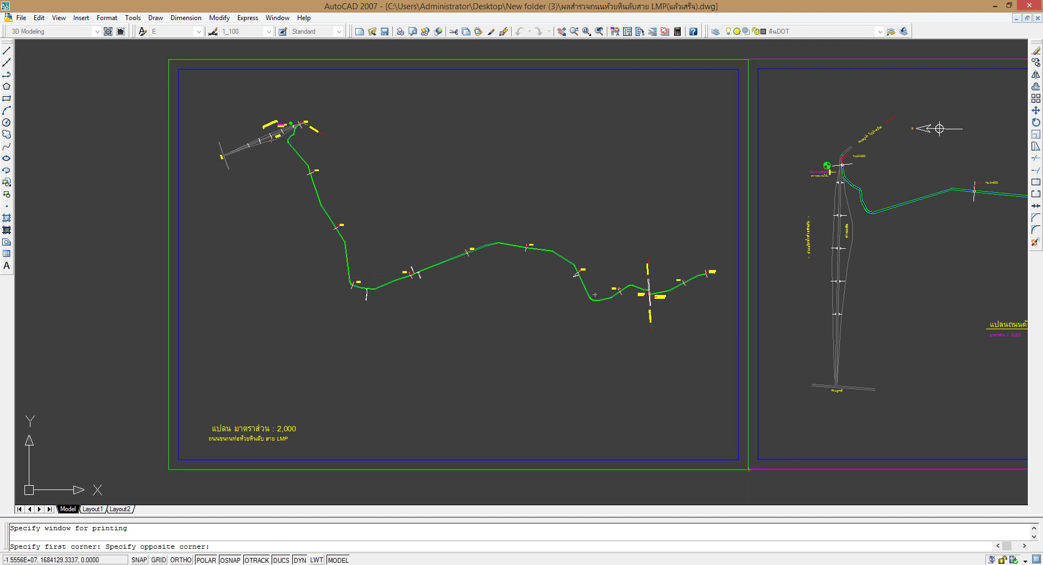
{"action": "left_click", "coordinate": [748, 468]}
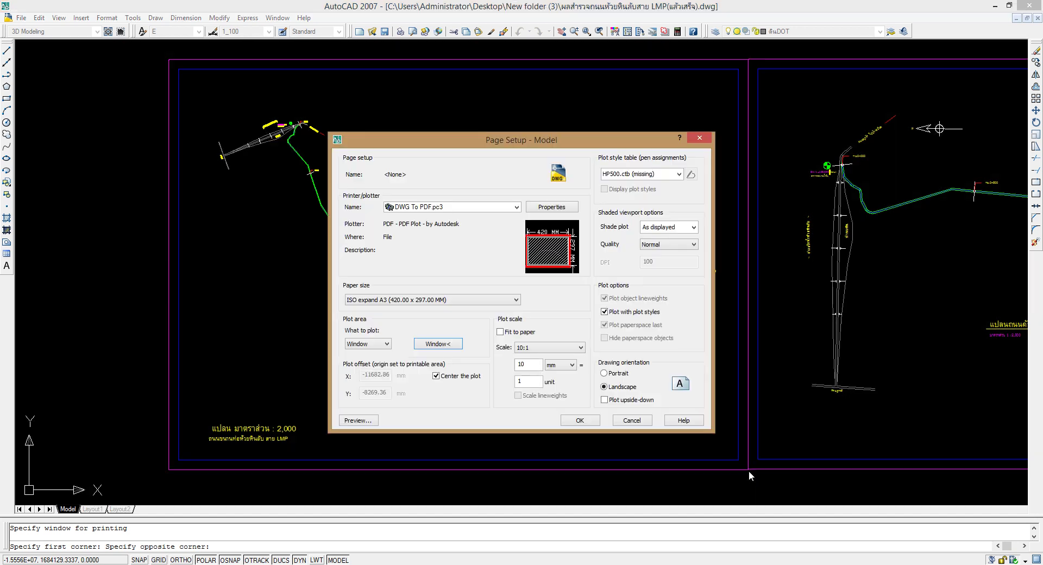
{"action": "left_click", "coordinate": [438, 343]}
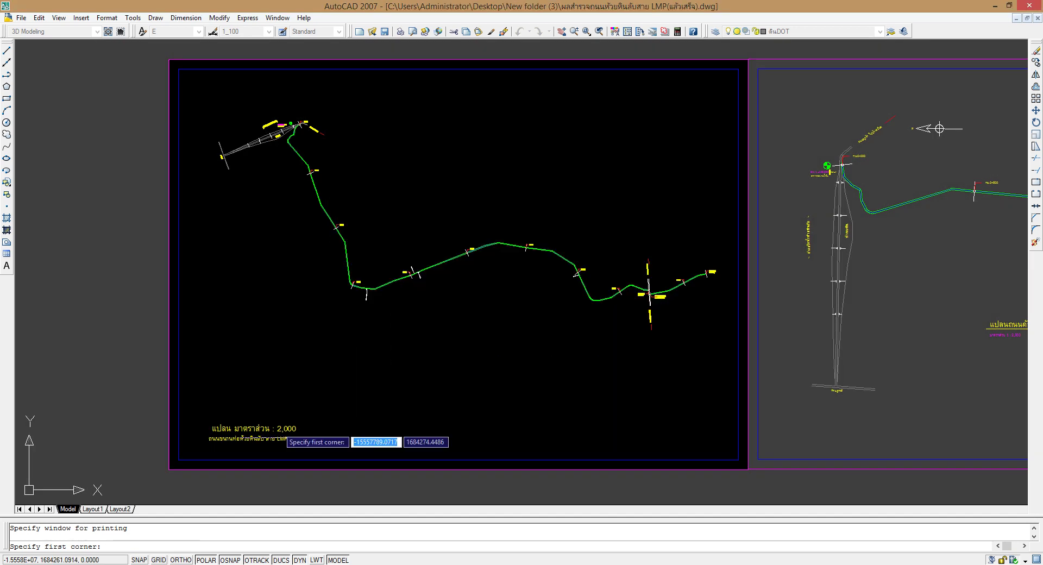
{"action": "left_click", "coordinate": [178, 460]}
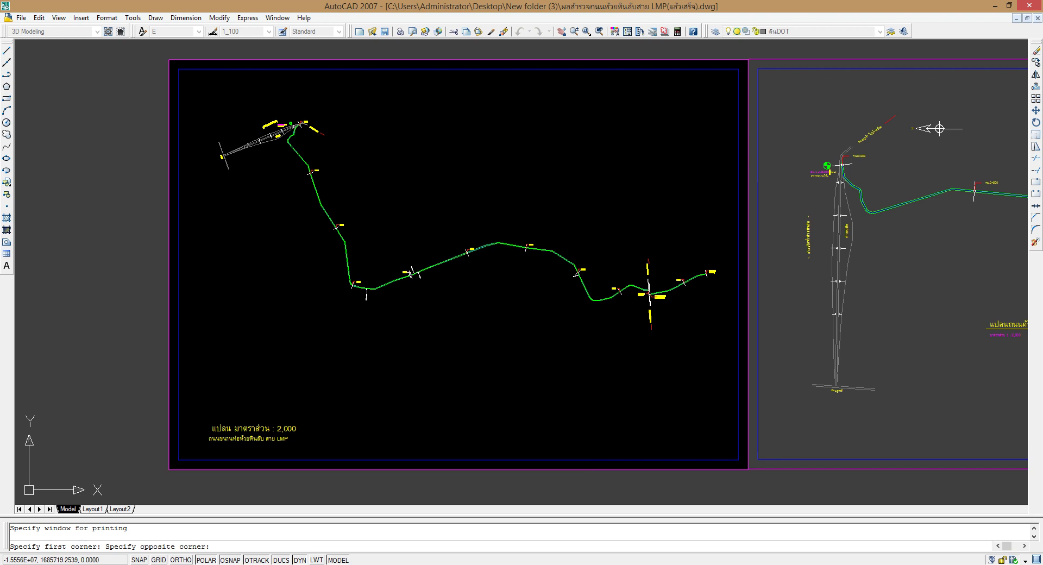
{"action": "left_click", "coordinate": [747, 60]}
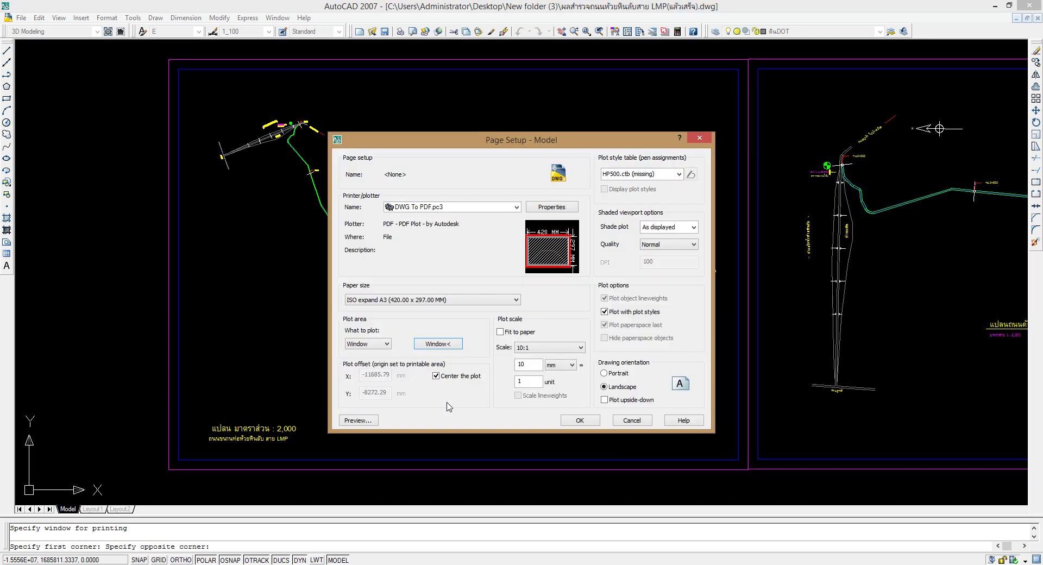
{"action": "left_click", "coordinate": [367, 422]}
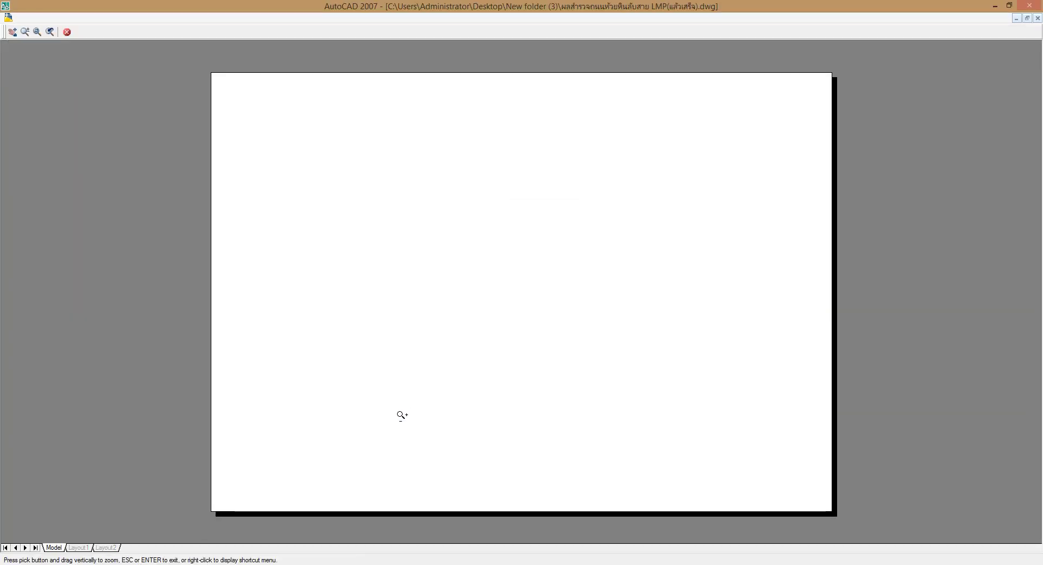
{"action": "left_click", "coordinate": [1038, 18]}
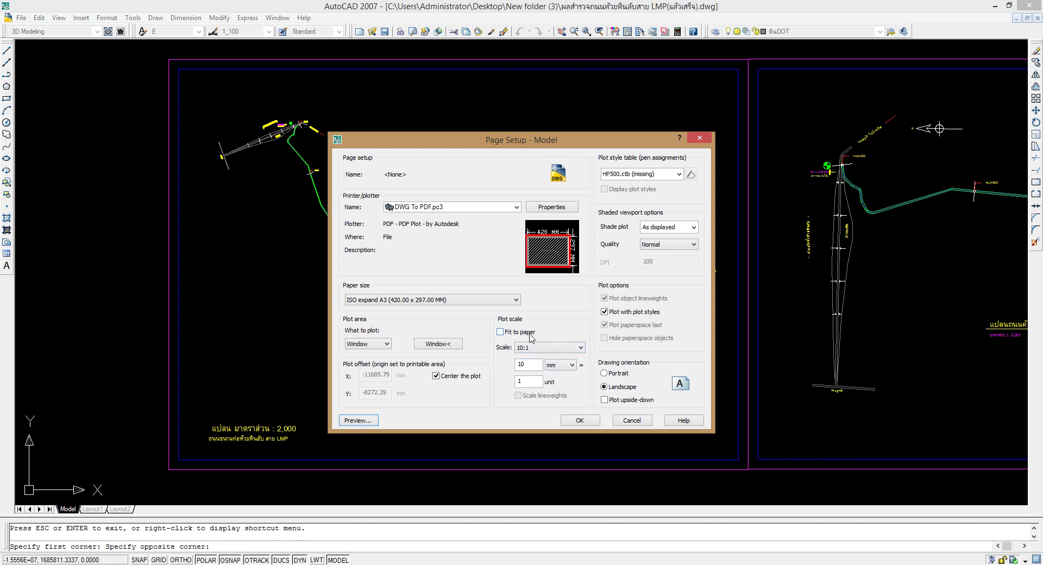
- Change the plot scale's paper units to inches and re-enable Fit to paper
{"action": "left_click", "coordinate": [520, 331]}
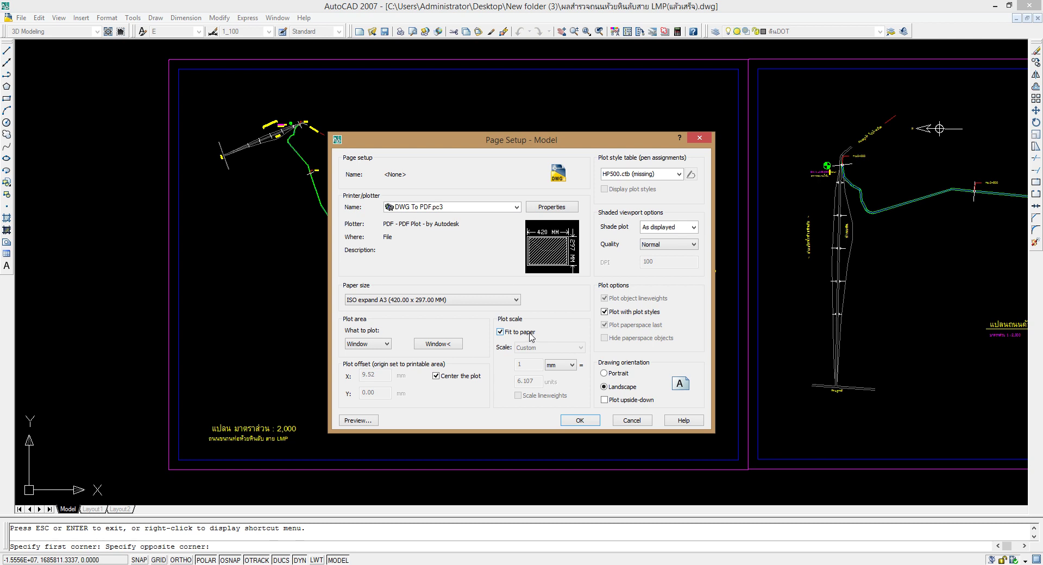
{"action": "left_click", "coordinate": [529, 334]}
{"action": "key", "text": "Return"}
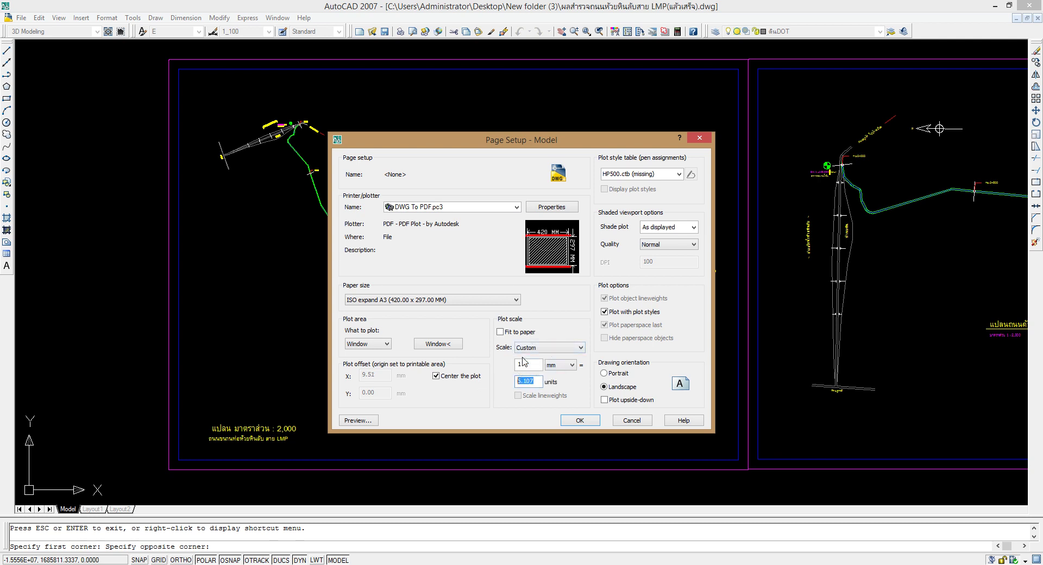
{"action": "double_click", "coordinate": [527, 364]}
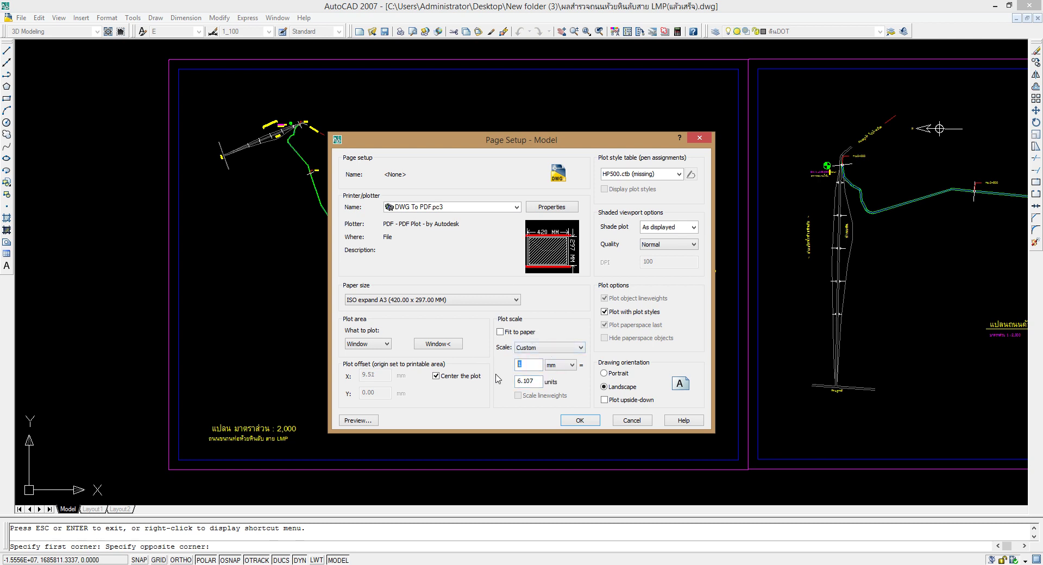
{"action": "left_click", "coordinate": [571, 365]}
{"action": "left_click", "coordinate": [546, 372]}
{"action": "left_click", "coordinate": [525, 364]}
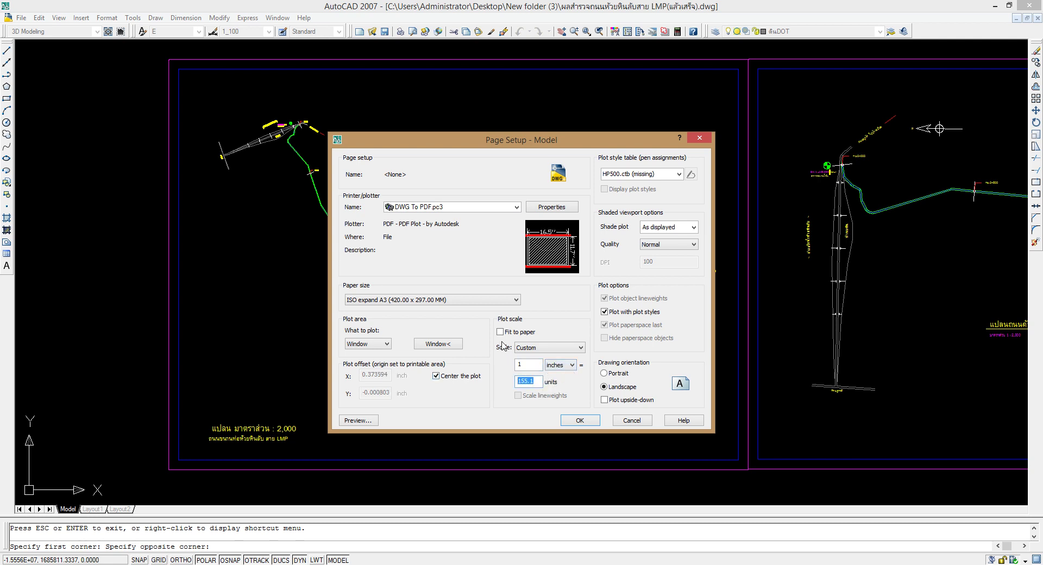
{"action": "left_click", "coordinate": [500, 332]}
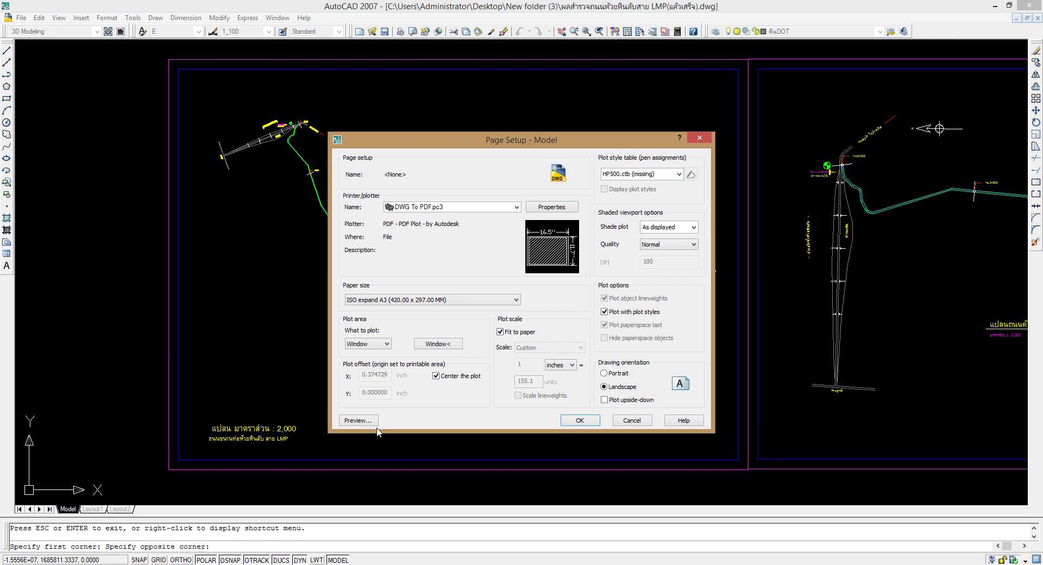
- Preview the fitted plot, showing the whole road plan on the A3 sheet
{"action": "left_click", "coordinate": [358, 420]}
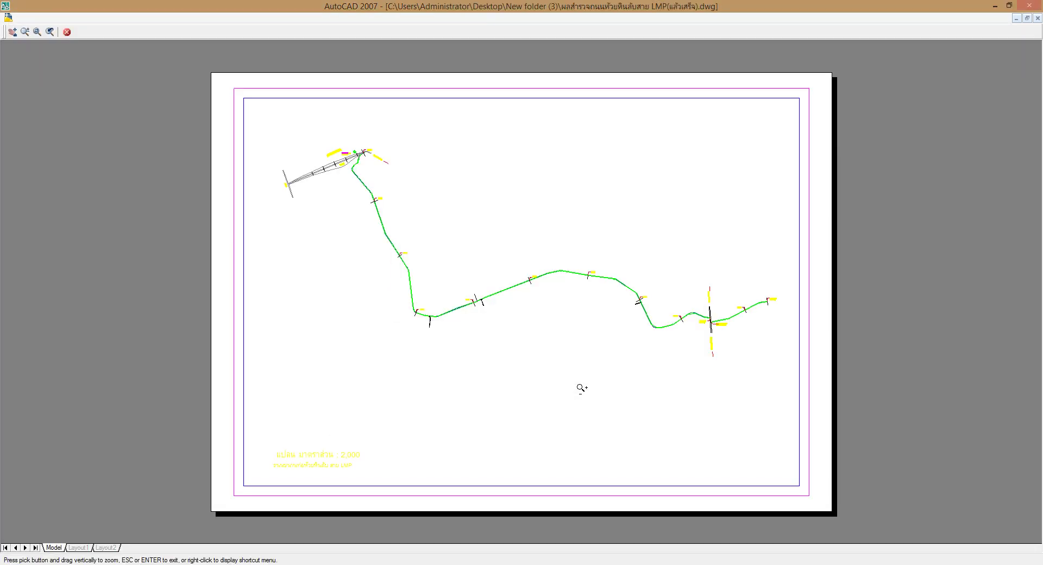
{"action": "left_click", "coordinate": [1037, 18]}
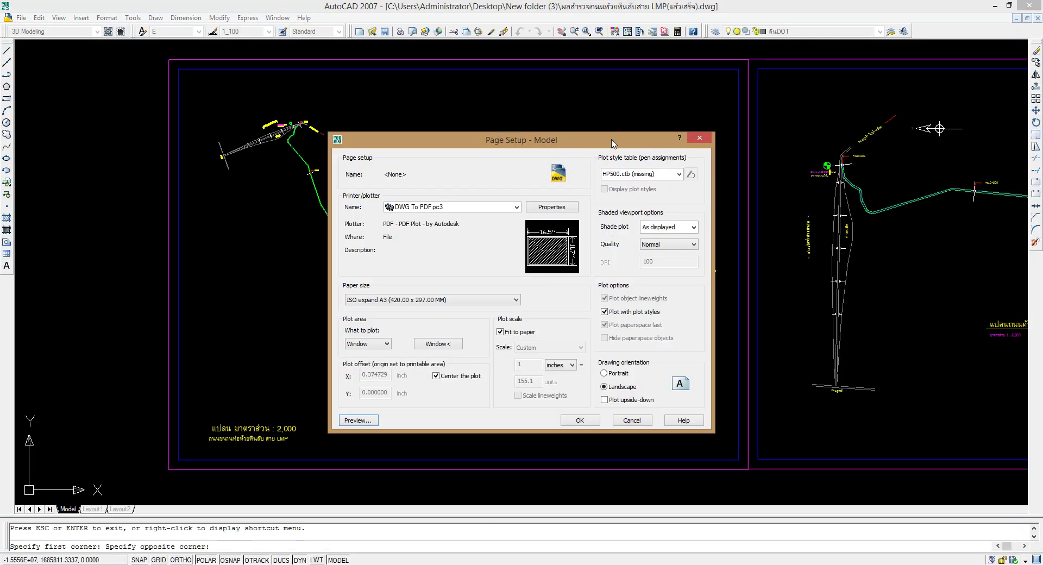
{"action": "left_click_drag", "start_coordinate": [611, 144], "coordinate": [564, 134]}
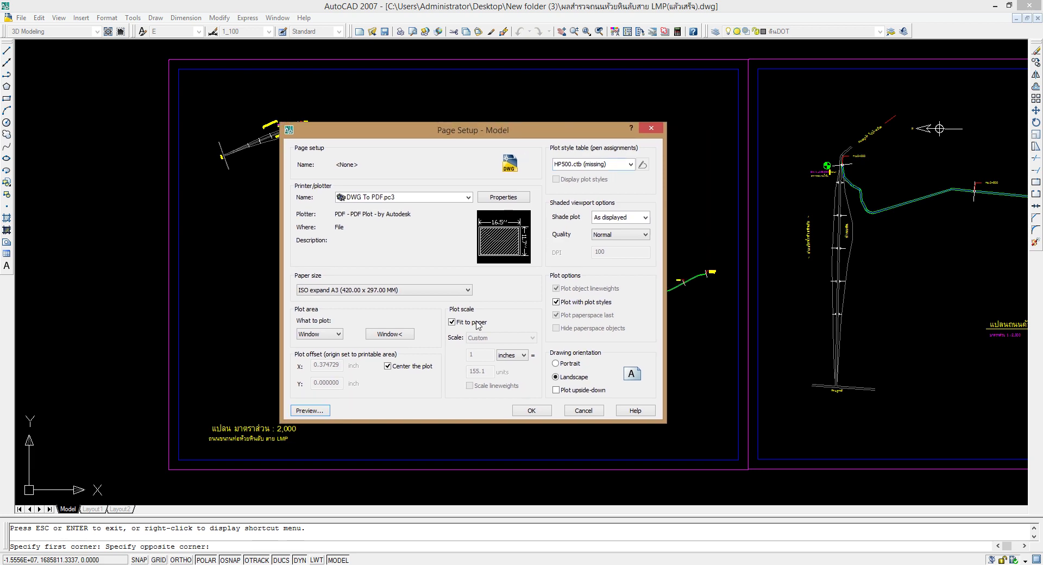
{"action": "left_click", "coordinate": [315, 415]}
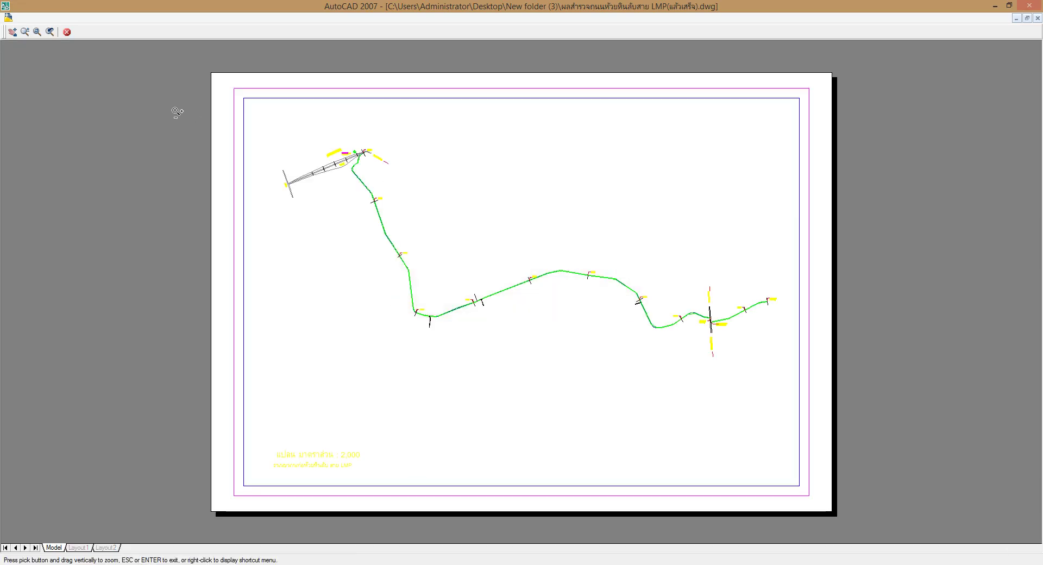
{"action": "left_click", "coordinate": [67, 31]}
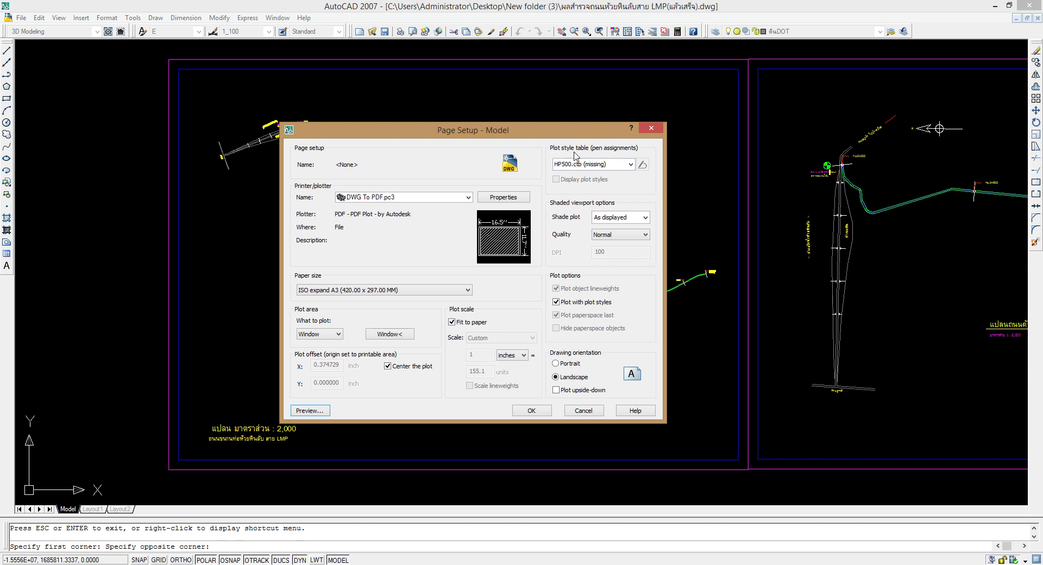
- Assign the monochrome.ctb plot style table and preview the black-line plot
{"action": "left_click", "coordinate": [630, 164]}
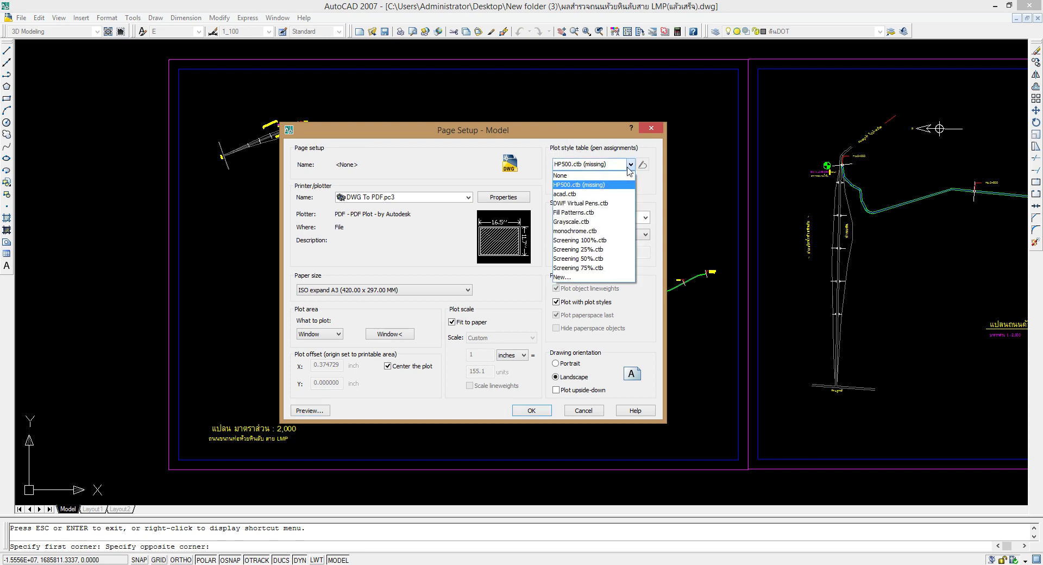
{"action": "left_click", "coordinate": [570, 231]}
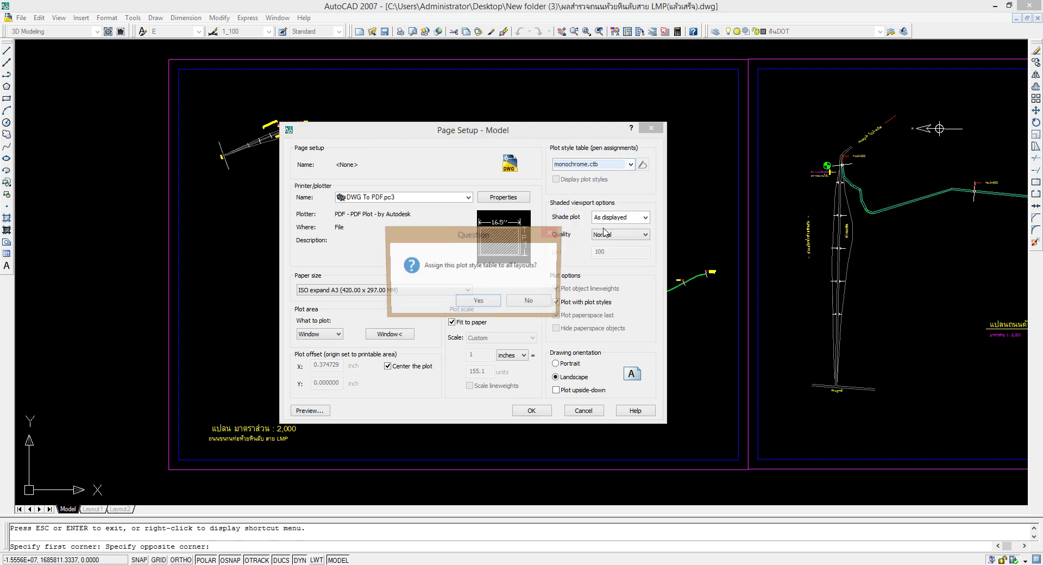
{"action": "left_click", "coordinate": [468, 309]}
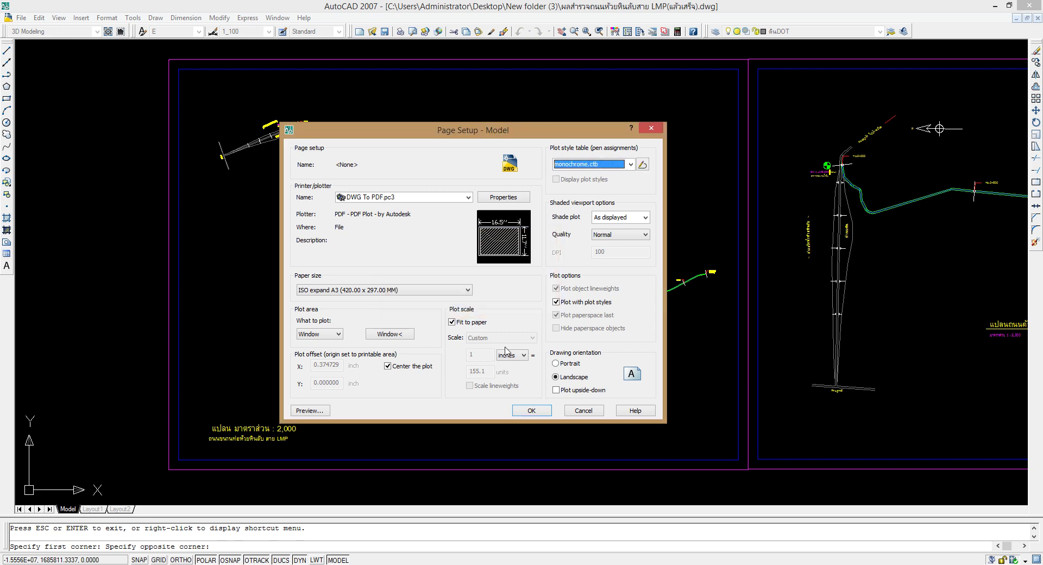
{"action": "left_click", "coordinate": [309, 410]}
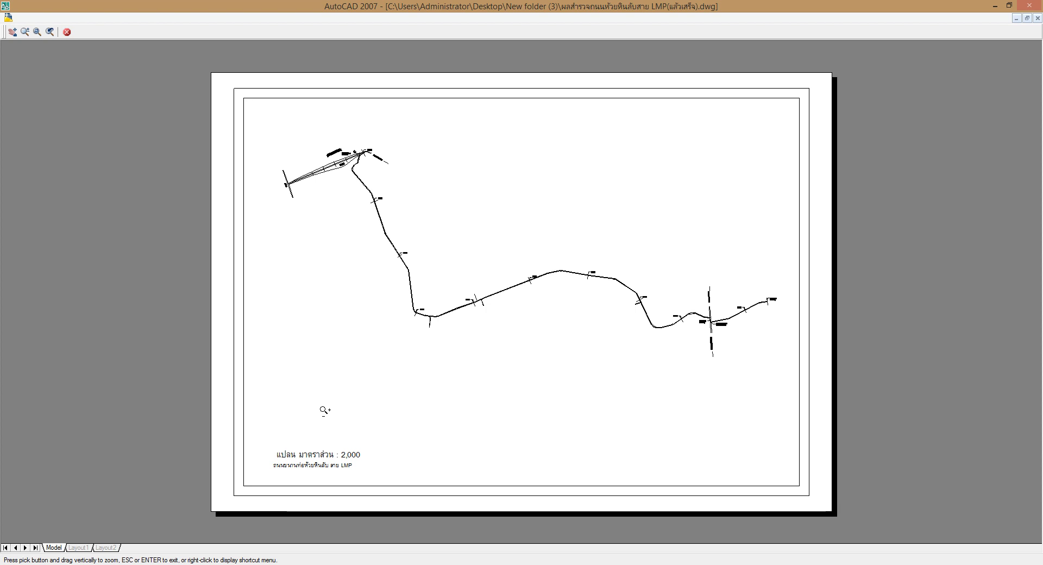
{"action": "left_click", "coordinate": [67, 31]}
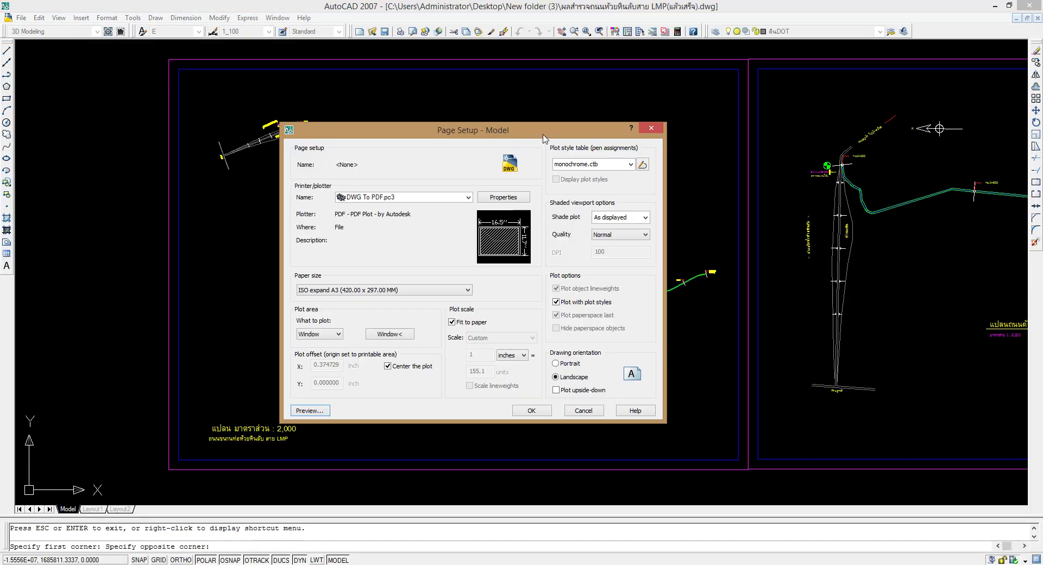
{"action": "left_click_drag", "start_coordinate": [545, 133], "coordinate": [607, 127]}
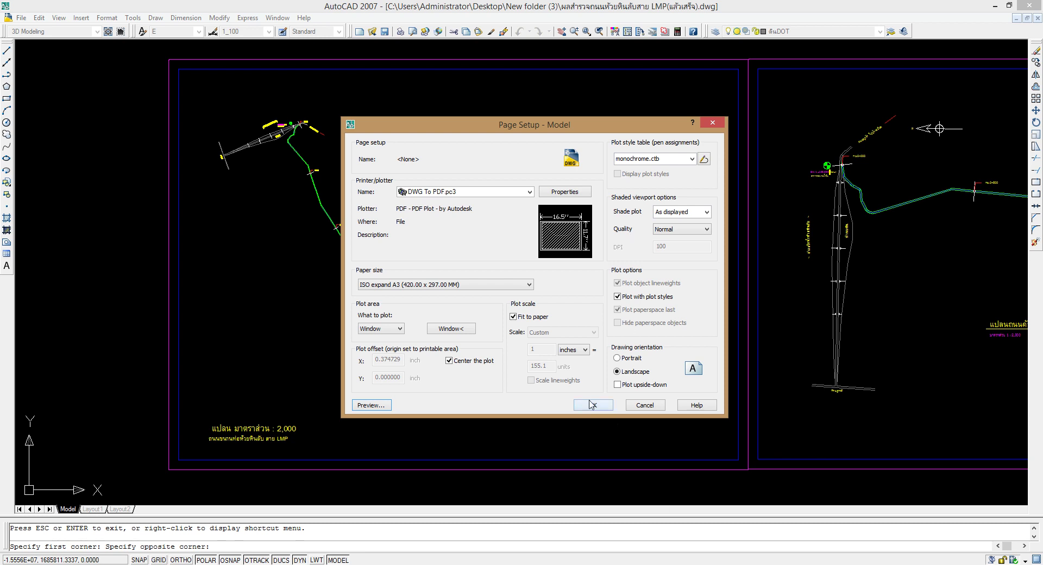
- Apply the page setup, close the Page Setup Manager, and bring up the Plot dialog
{"action": "left_click", "coordinate": [592, 405]}
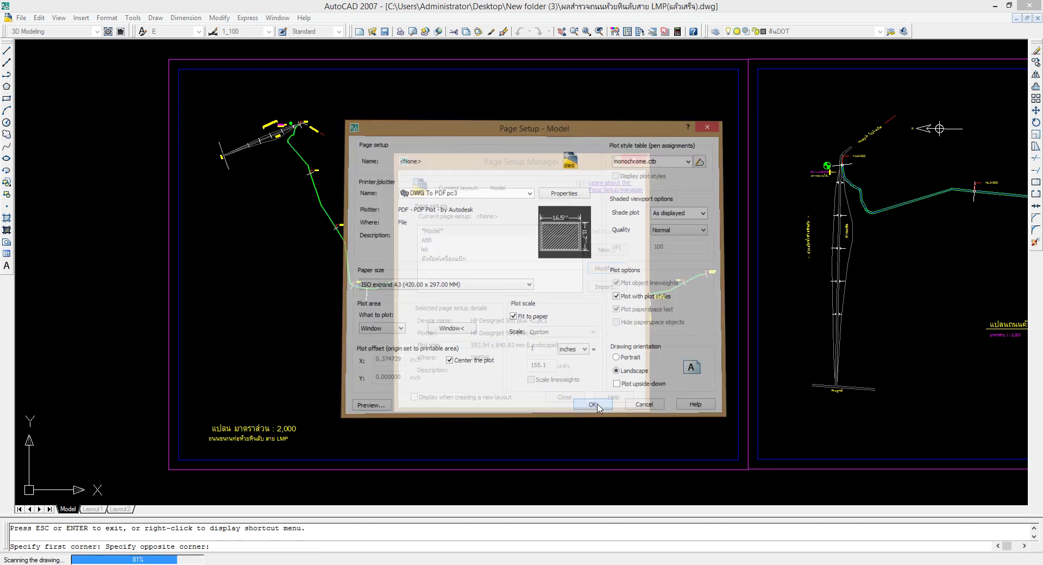
{"action": "left_click", "coordinate": [564, 397]}
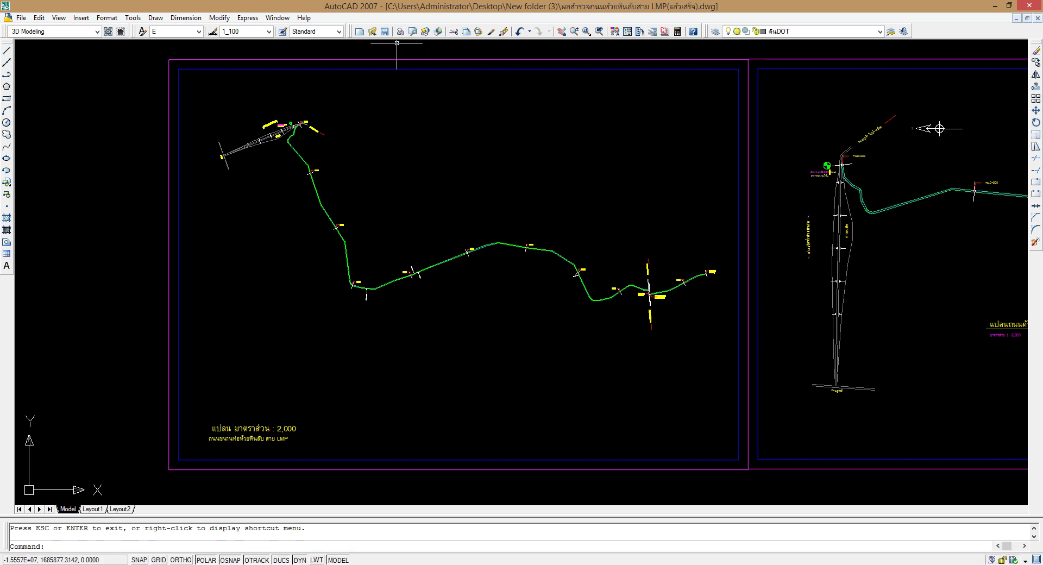
{"action": "left_click", "coordinate": [400, 31]}
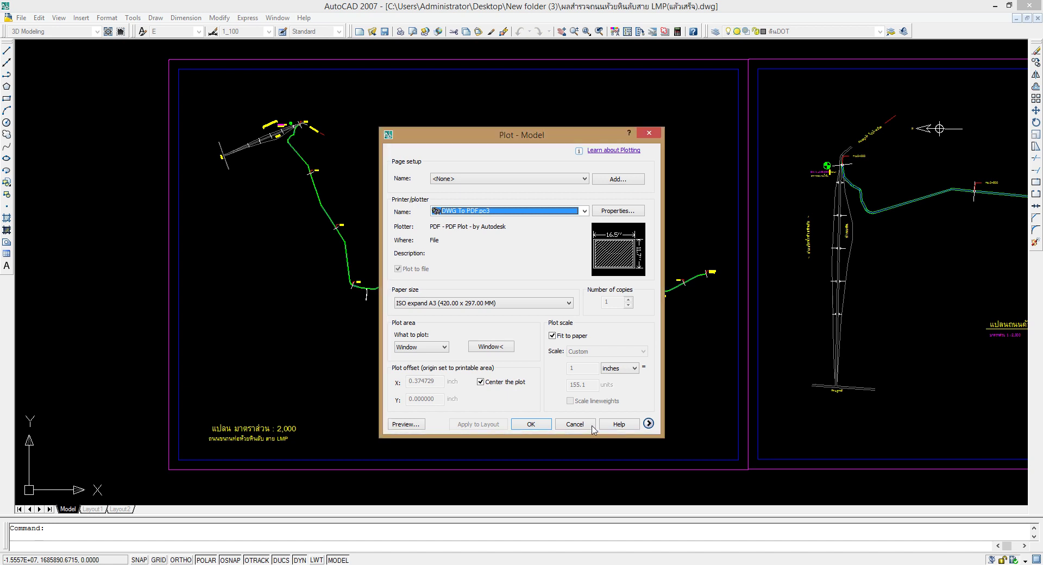
- Cancel and reopen the Plot dialog, preview the output, then plot it to a PDF file
{"action": "left_click", "coordinate": [574, 424]}
{"action": "left_click", "coordinate": [21, 17]}
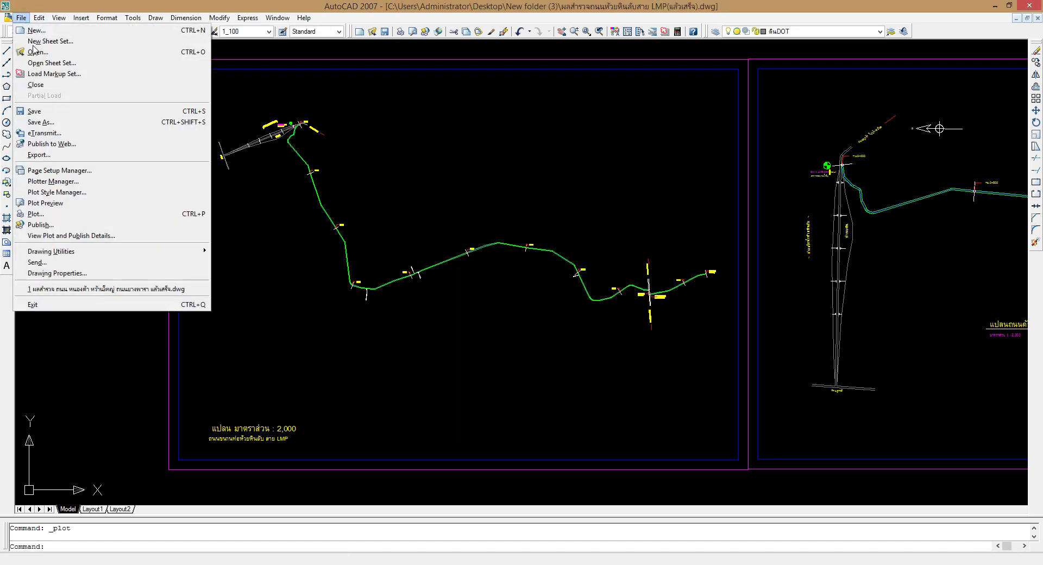
{"action": "left_click", "coordinate": [437, 18]}
{"action": "left_click", "coordinate": [399, 33]}
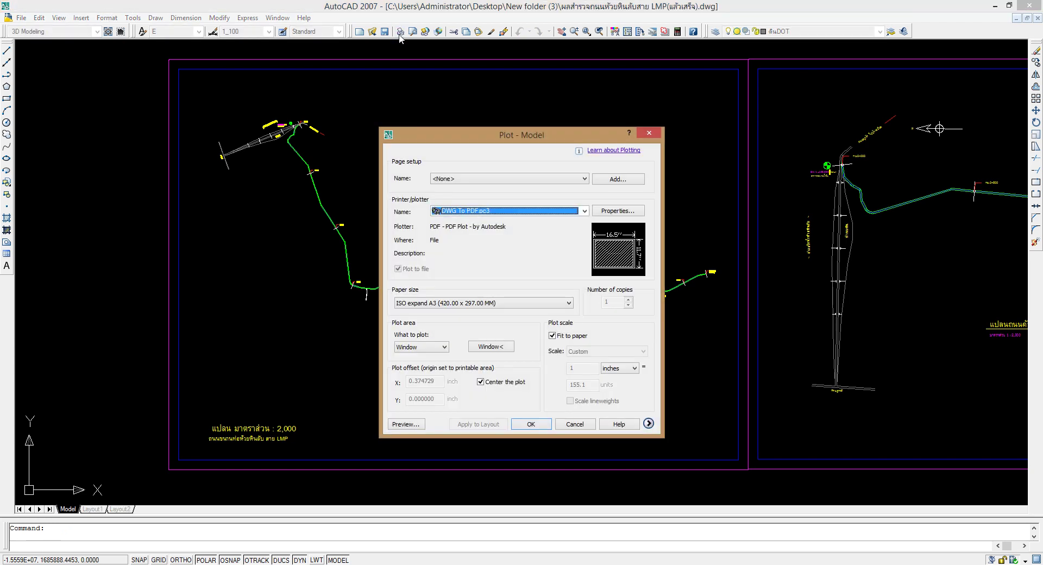
{"action": "left_click", "coordinate": [416, 424]}
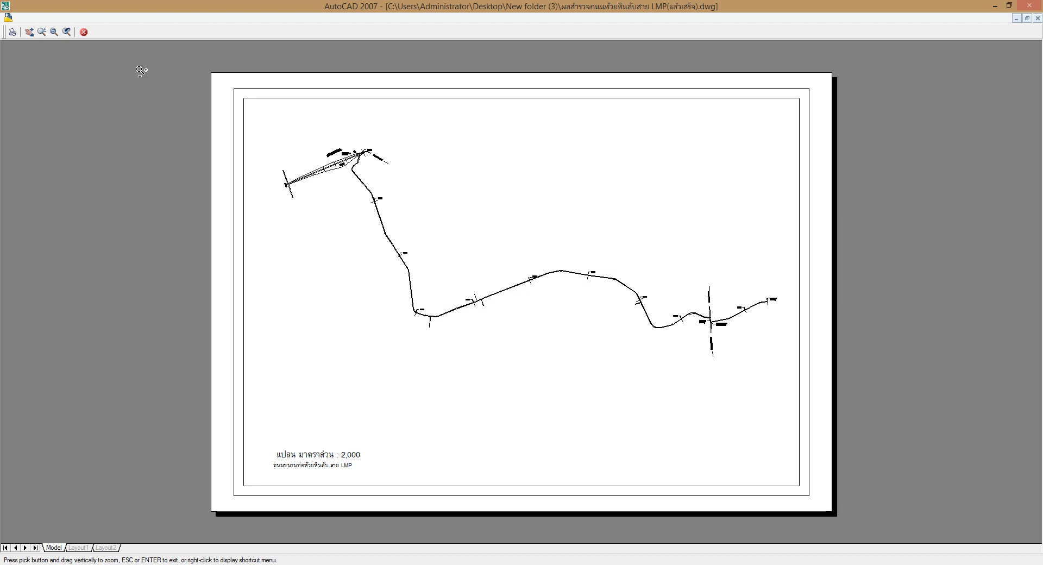
{"action": "left_click", "coordinate": [84, 32]}
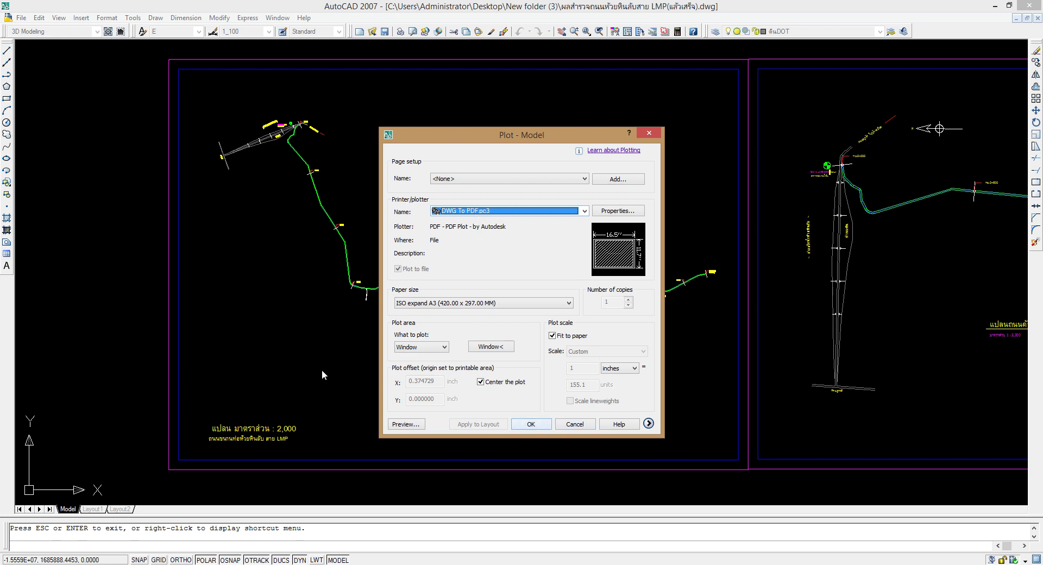
{"action": "left_click", "coordinate": [542, 424]}
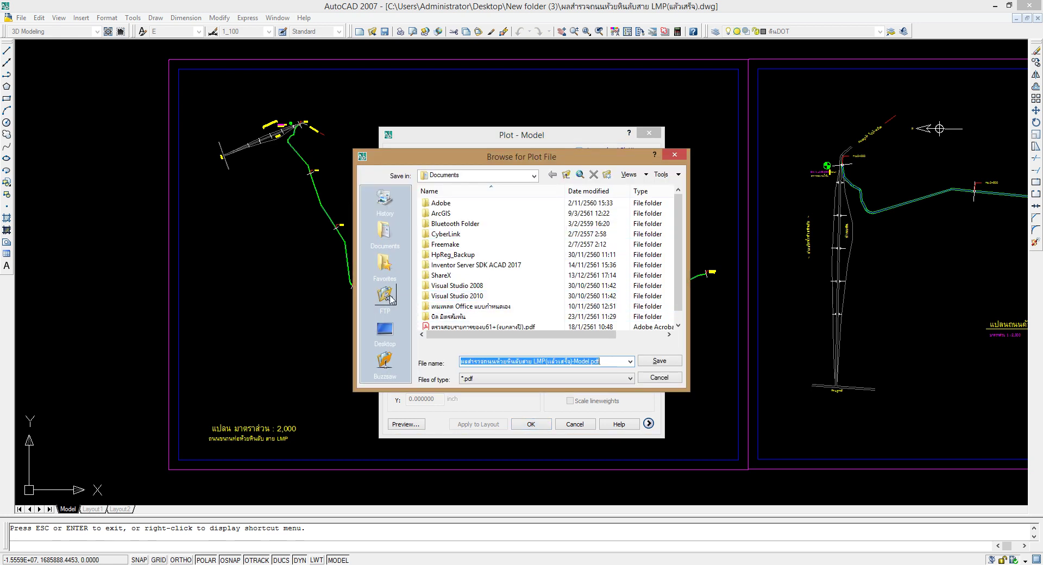
- Save the plot as 'ทดสอบplot PDF.pdf' in New folder (3) on the desktop
{"action": "left_click", "coordinate": [386, 337]}
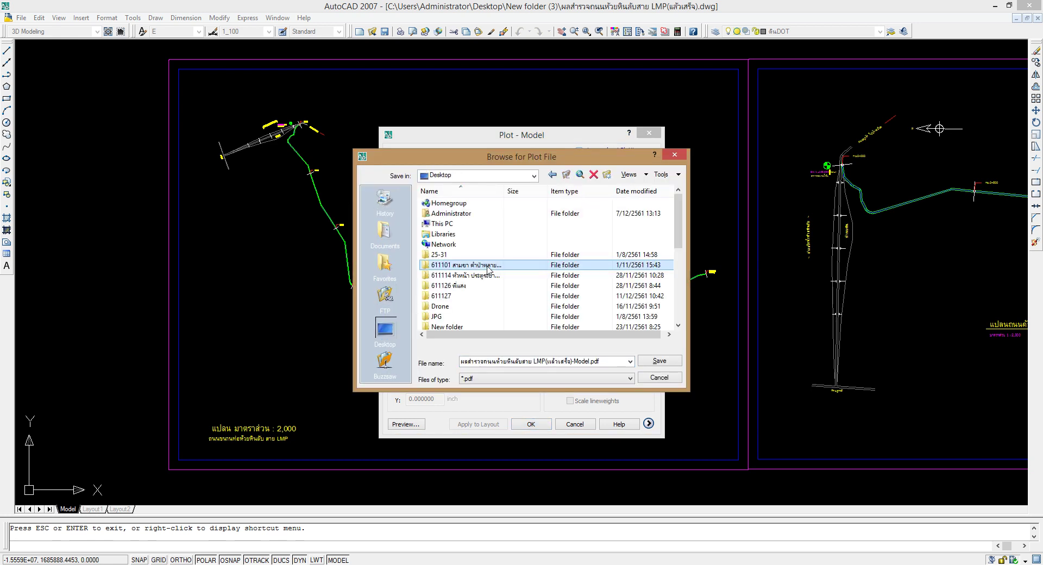
{"action": "double_click", "coordinate": [467, 285]}
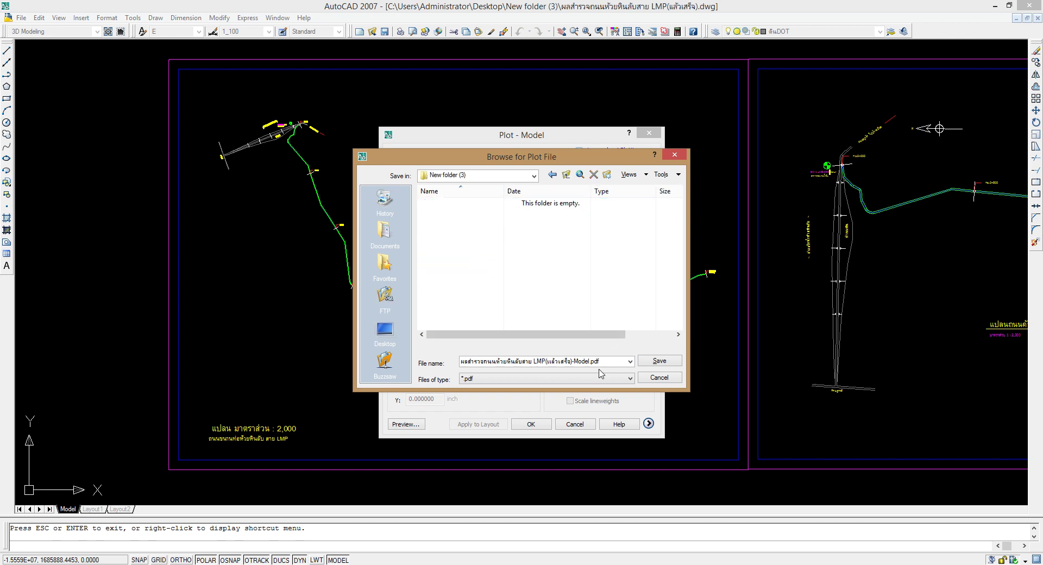
{"action": "left_click", "coordinate": [567, 364]}
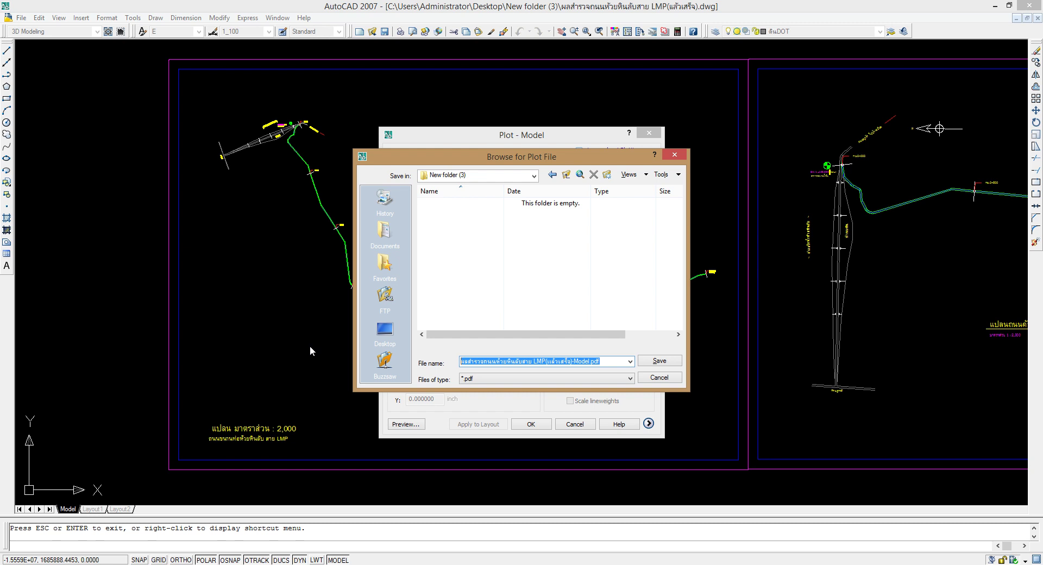
{"action": "type", "text": "ทดสอบplot PDF"}
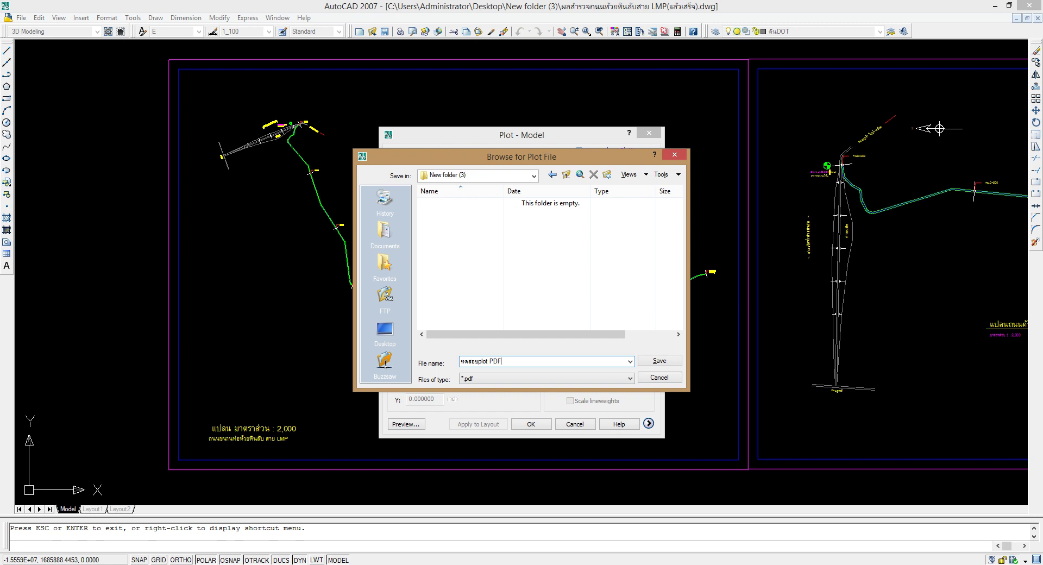
{"action": "left_click", "coordinate": [659, 361]}
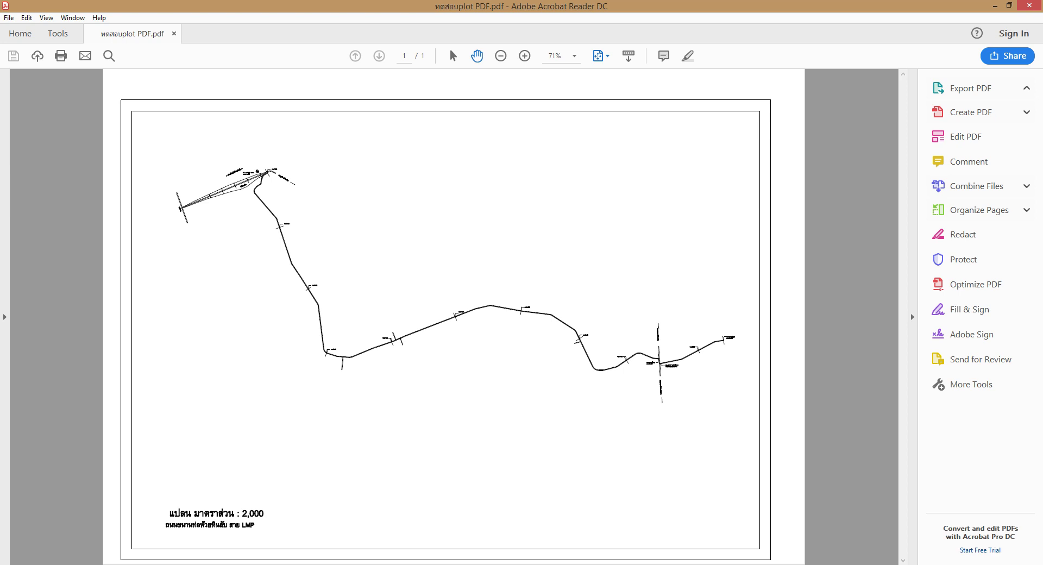
- Magnify the PDF to 400%, then 1600%, and scroll around the page
{"action": "left_click", "coordinate": [577, 58]}
{"action": "left_click", "coordinate": [636, 197]}
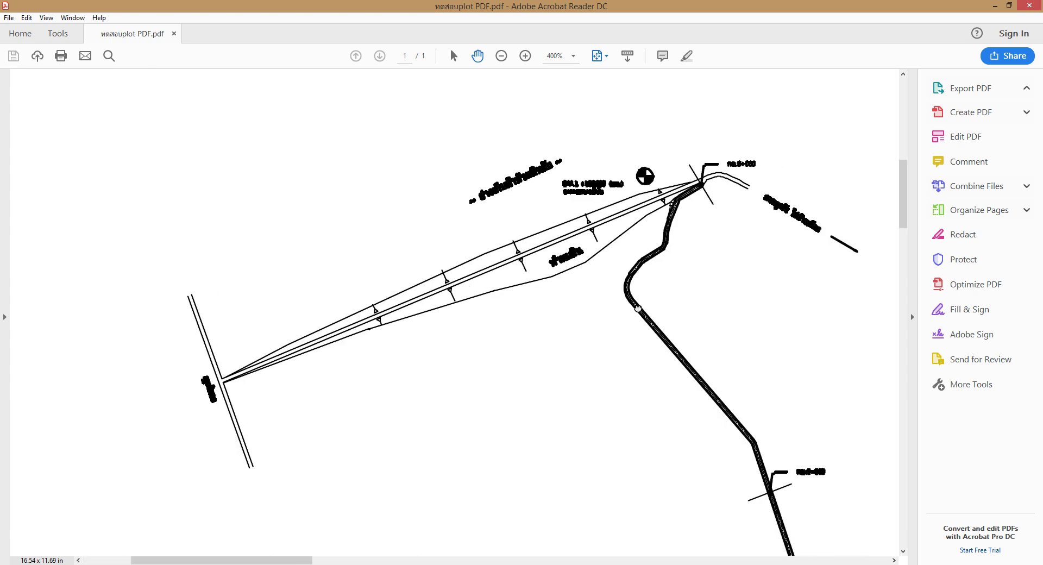
{"action": "left_click", "coordinate": [573, 57]}
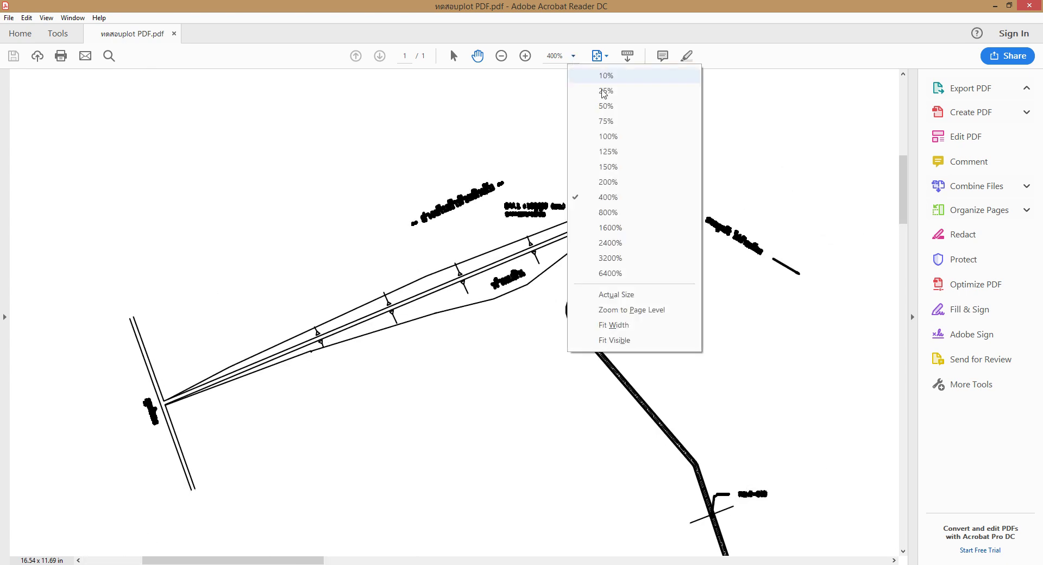
{"action": "left_click", "coordinate": [626, 228]}
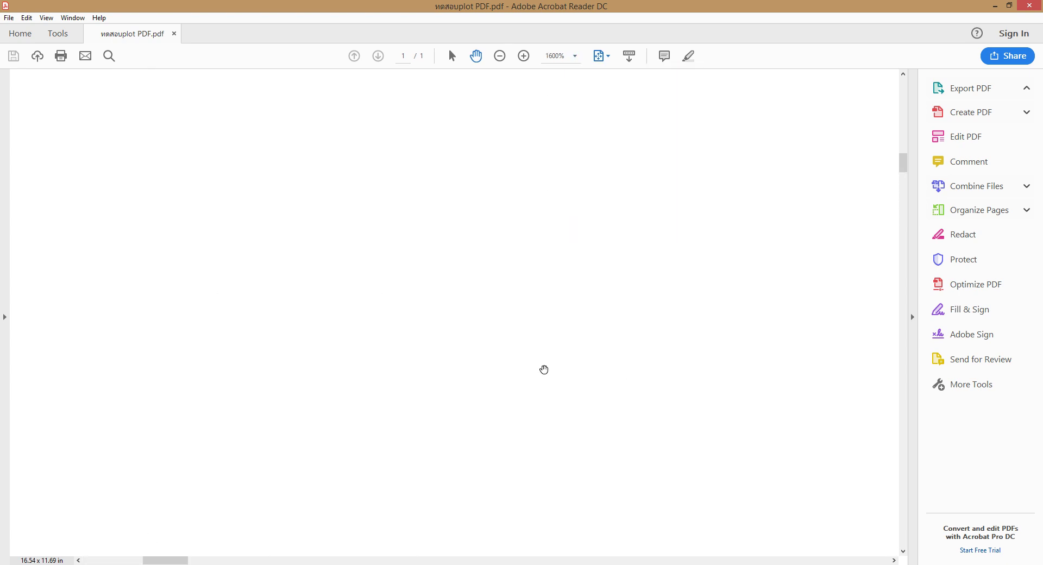
{"action": "scroll", "coordinate": [796, 179], "scroll_direction": "down", "scroll_amount": 3}
{"action": "scroll", "coordinate": [624, 177], "scroll_direction": "down", "scroll_amount": 2}
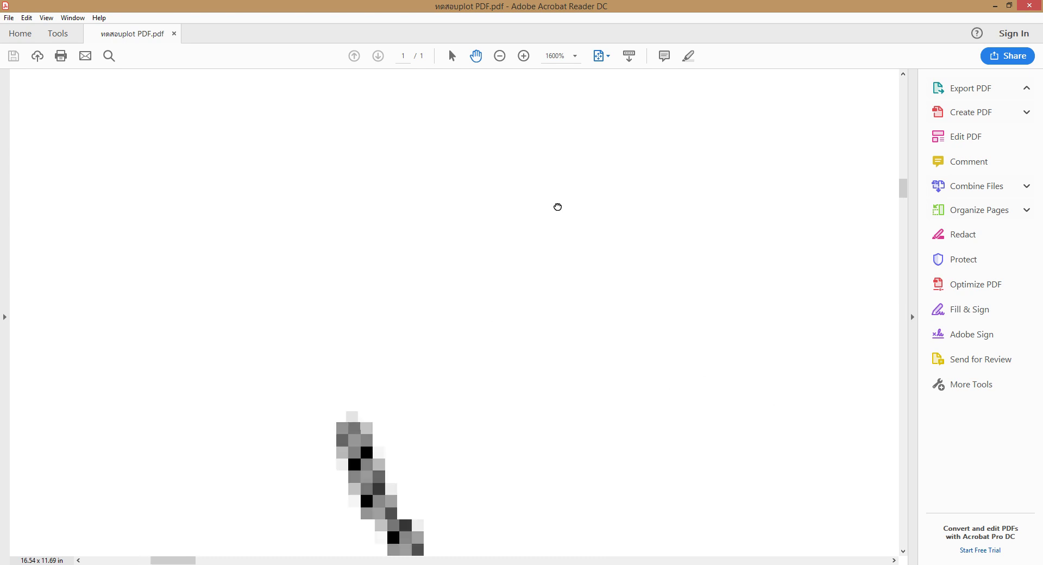
{"action": "scroll", "coordinate": [468, 308], "scroll_direction": "right", "scroll_amount": 3}
{"action": "scroll", "coordinate": [786, 79], "scroll_direction": "down", "scroll_amount": 3}
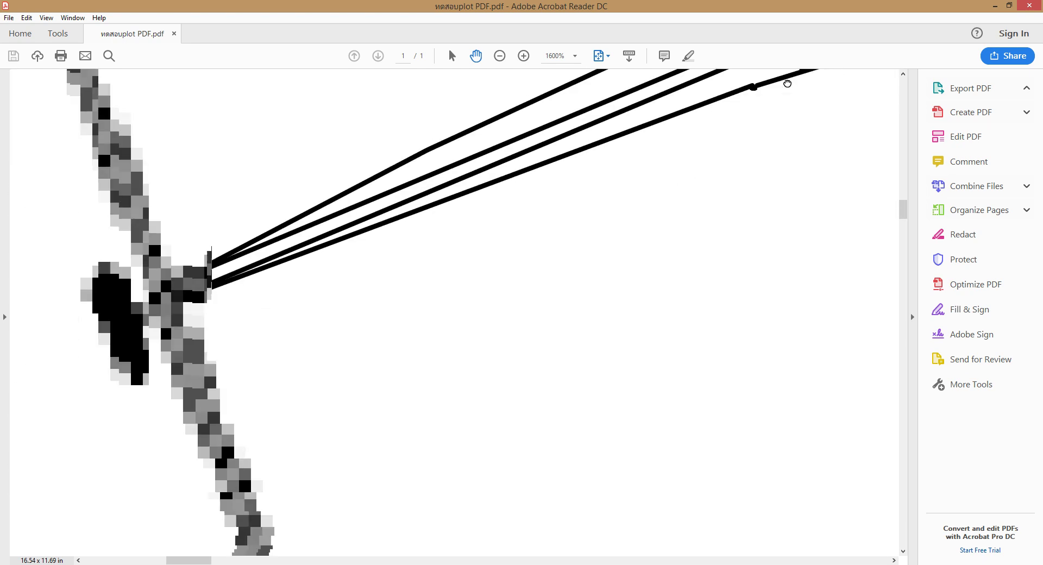
{"action": "scroll", "coordinate": [719, 135], "scroll_direction": "up", "scroll_amount": 5}
{"action": "scroll", "coordinate": [419, 438], "scroll_direction": "up", "scroll_amount": 3}
{"action": "scroll", "coordinate": [542, 361], "scroll_direction": "up", "scroll_amount": 2}
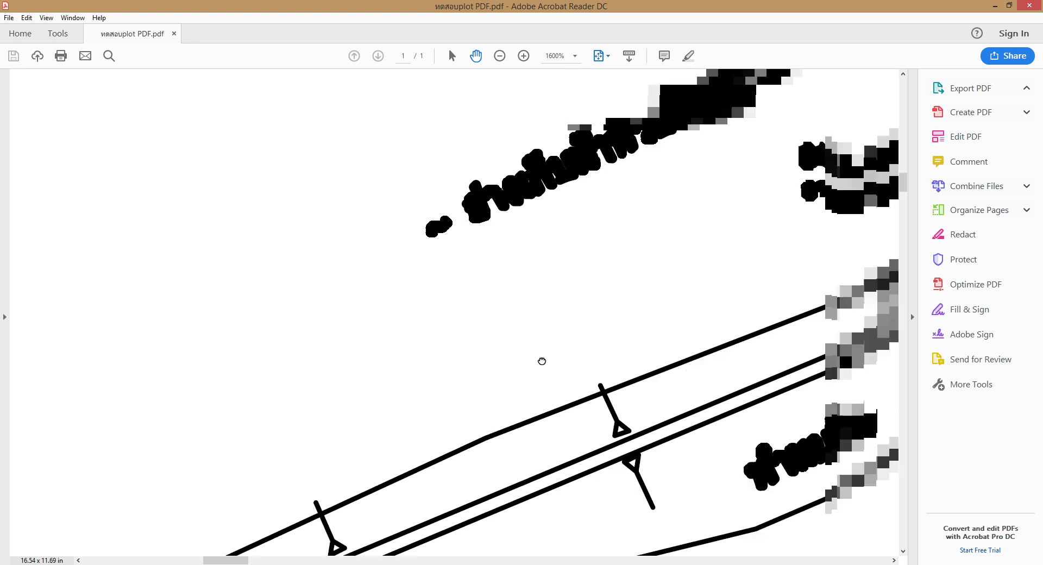
{"action": "scroll", "coordinate": [642, 303], "scroll_direction": "right", "scroll_amount": 2}
- Pan to the road junction at 800%, then close Acrobat Reader and the folder window
{"action": "left_click_drag", "start_coordinate": [642, 303], "coordinate": [373, 291]}
{"action": "mouse_move", "coordinate": [796, 282]}
{"action": "left_mouse_down"}
{"action": "mouse_move", "coordinate": [567, 282]}
{"action": "mouse_move", "coordinate": [566, 243]}
{"action": "left_mouse_up"}
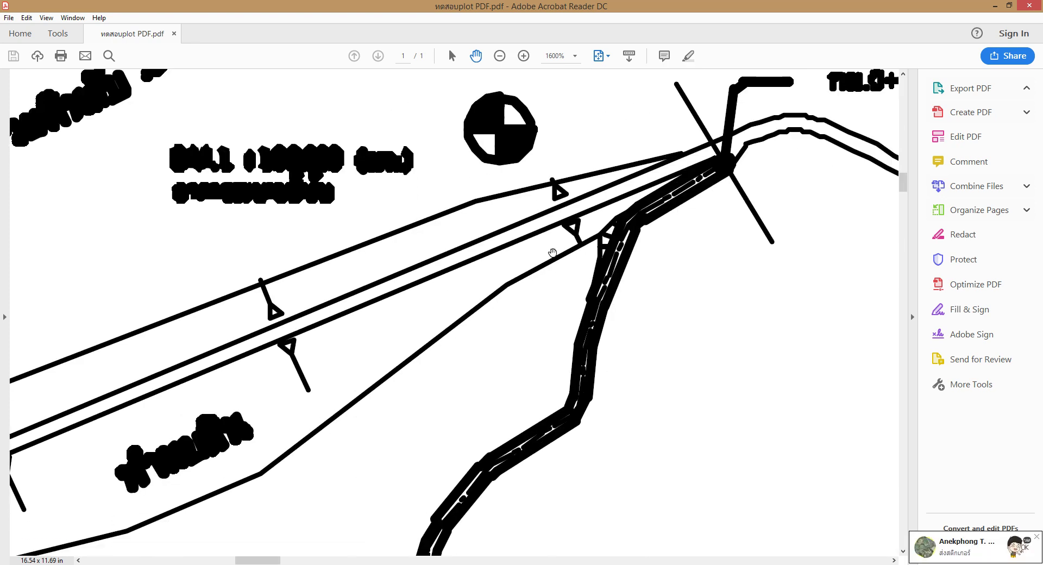
{"action": "left_click", "coordinate": [570, 55]}
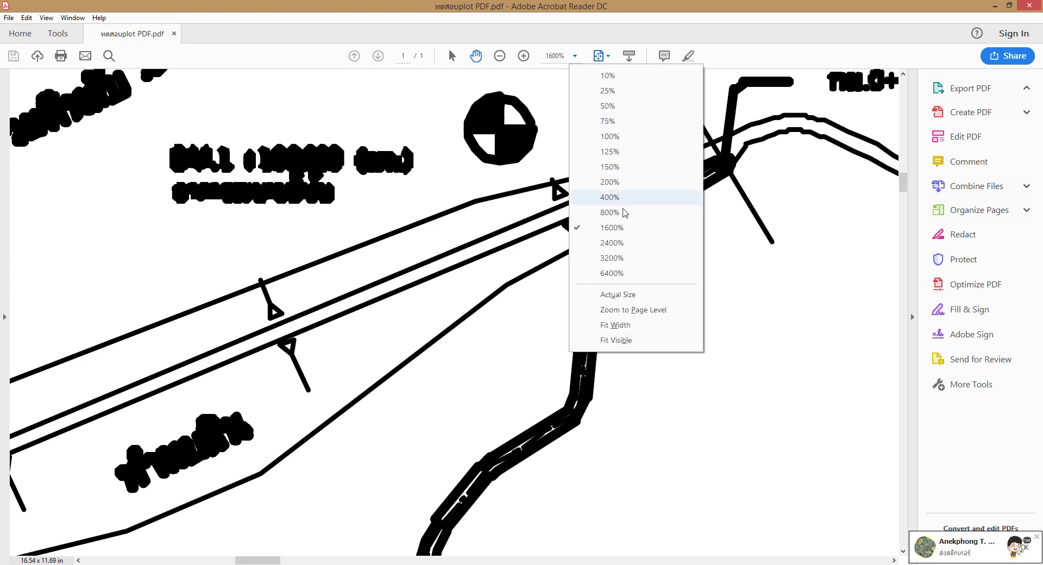
{"action": "left_click", "coordinate": [610, 211]}
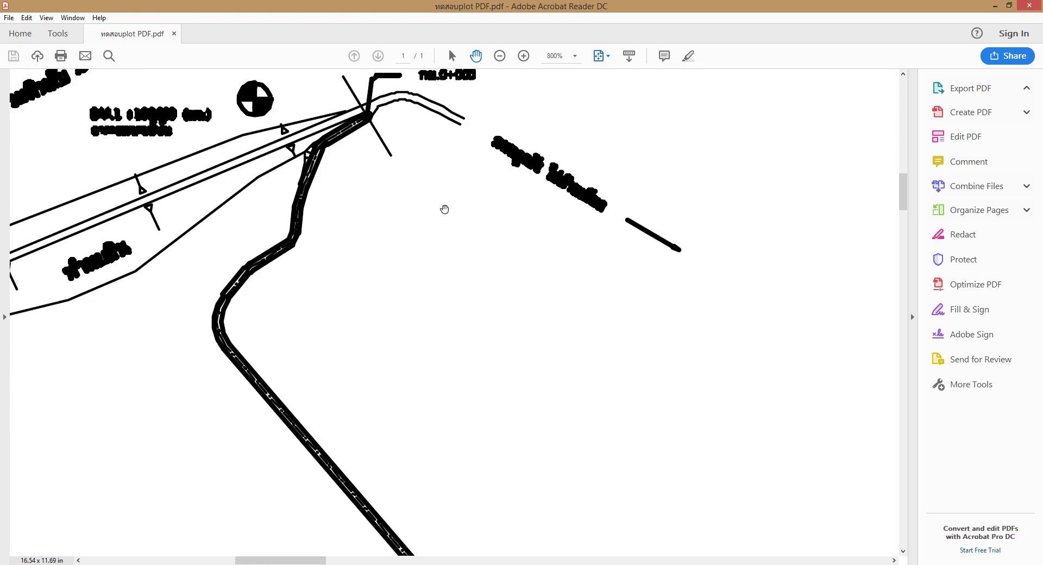
{"action": "mouse_move", "coordinate": [445, 210]}
{"action": "left_mouse_down"}
{"action": "mouse_move", "coordinate": [558, 310]}
{"action": "mouse_move", "coordinate": [591, 291]}
{"action": "mouse_move", "coordinate": [609, 263]}
{"action": "left_mouse_up"}
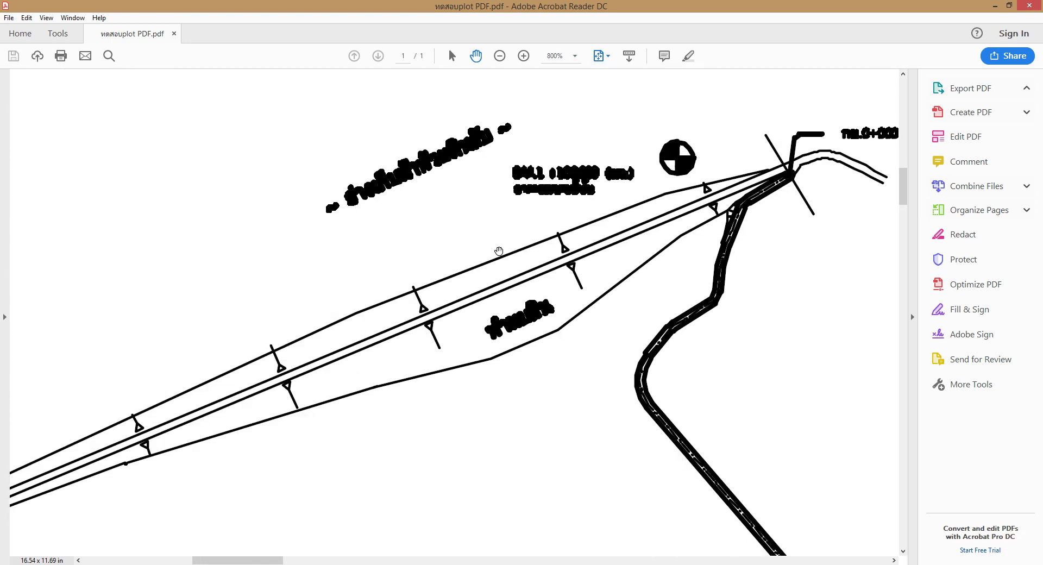
{"action": "left_click", "coordinate": [1028, 5]}
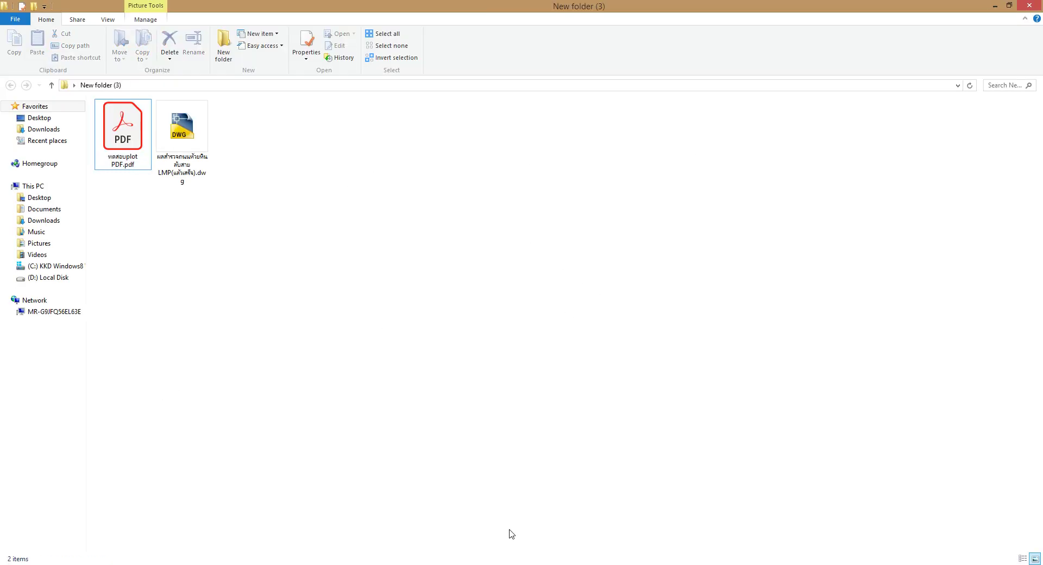
{"action": "left_click", "coordinate": [1028, 5]}
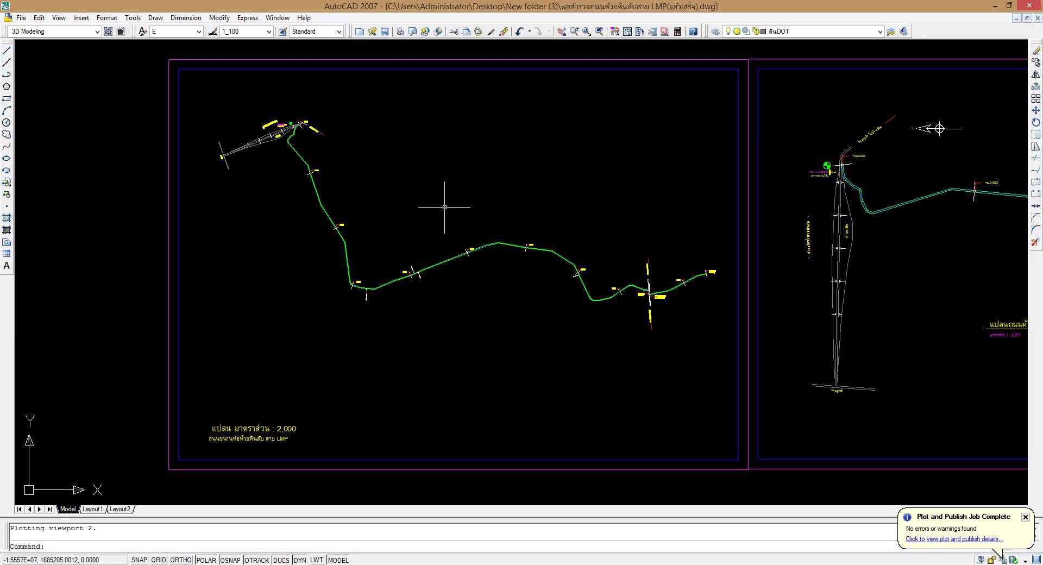
- Open the *Model* page setup for editing from the Page Setup Manager
{"action": "left_click", "coordinate": [20, 20]}
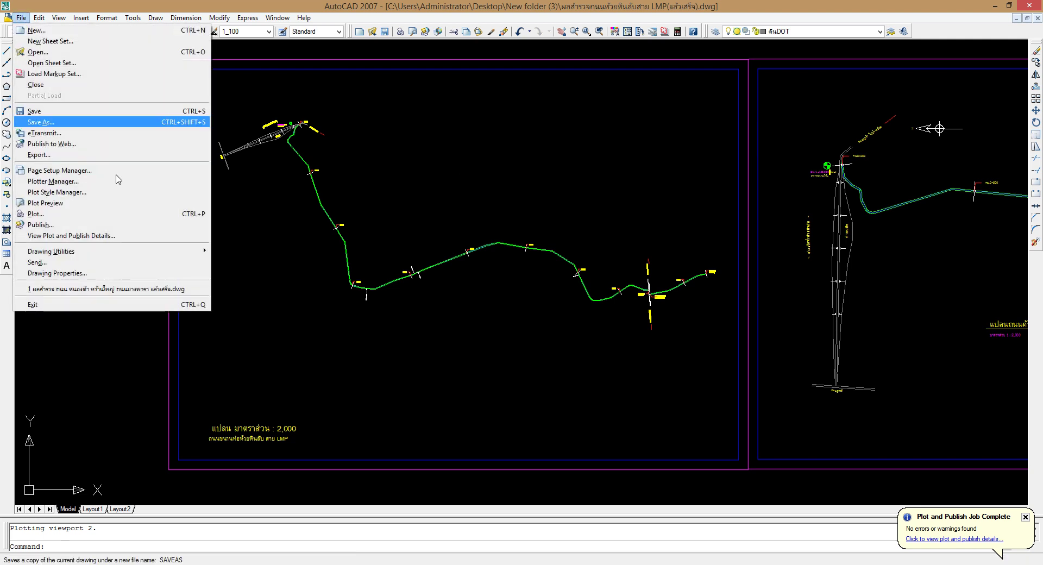
{"action": "left_click", "coordinate": [109, 170]}
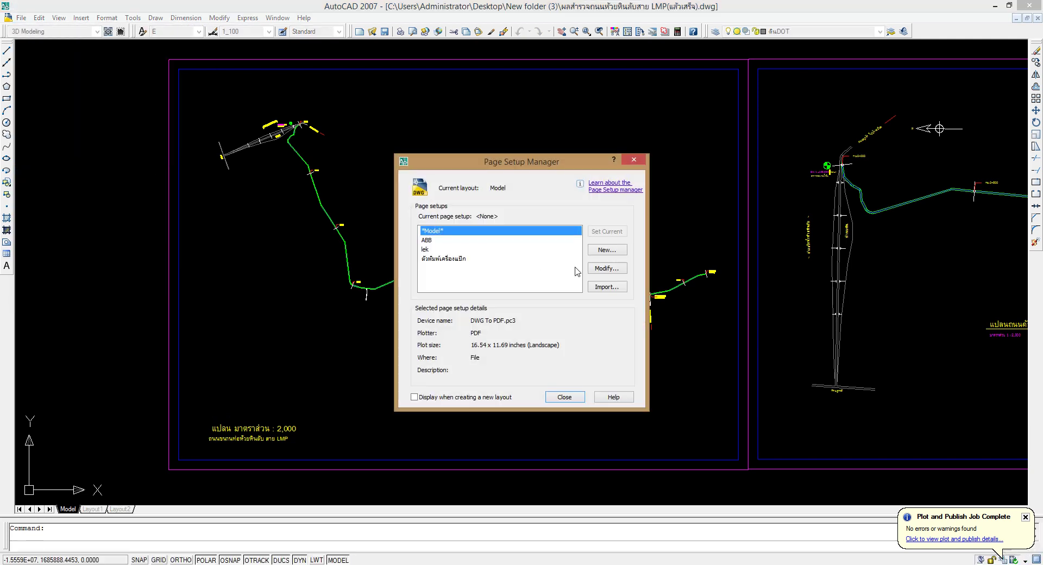
{"action": "left_click", "coordinate": [607, 268]}
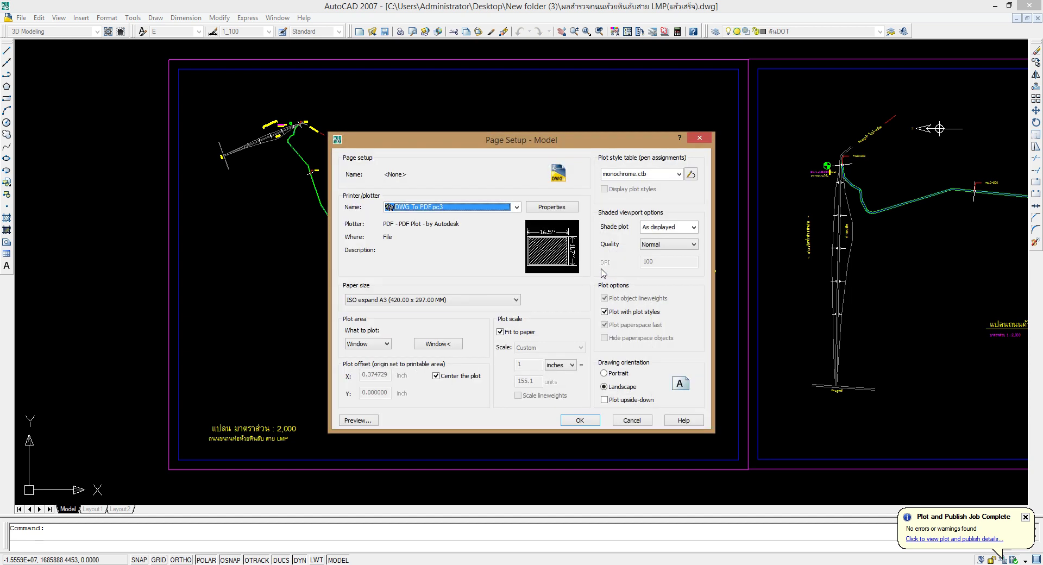
{"action": "left_click", "coordinate": [699, 137]}
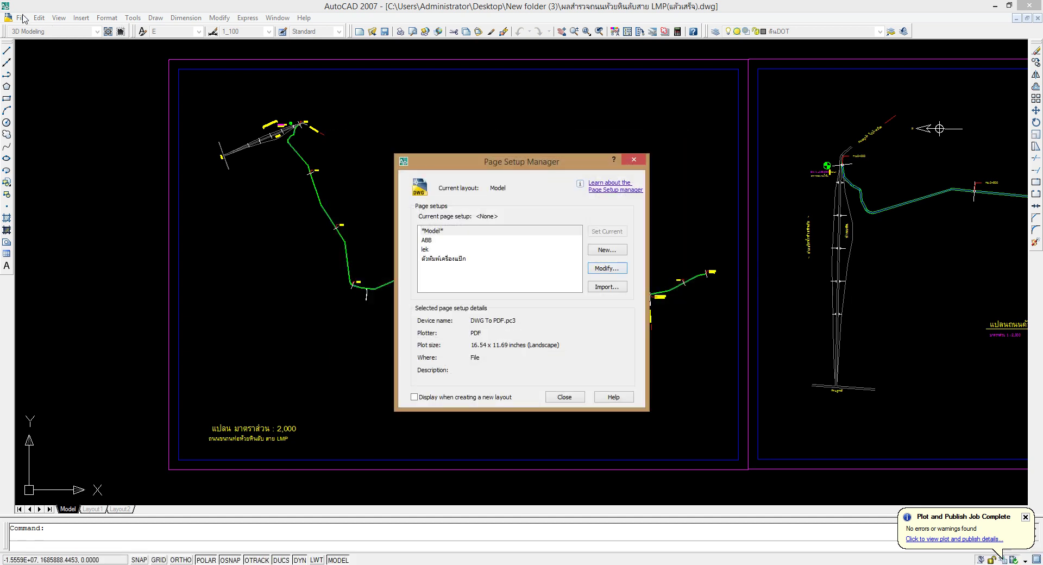
{"action": "left_click", "coordinate": [463, 231]}
{"action": "left_click", "coordinate": [603, 269]}
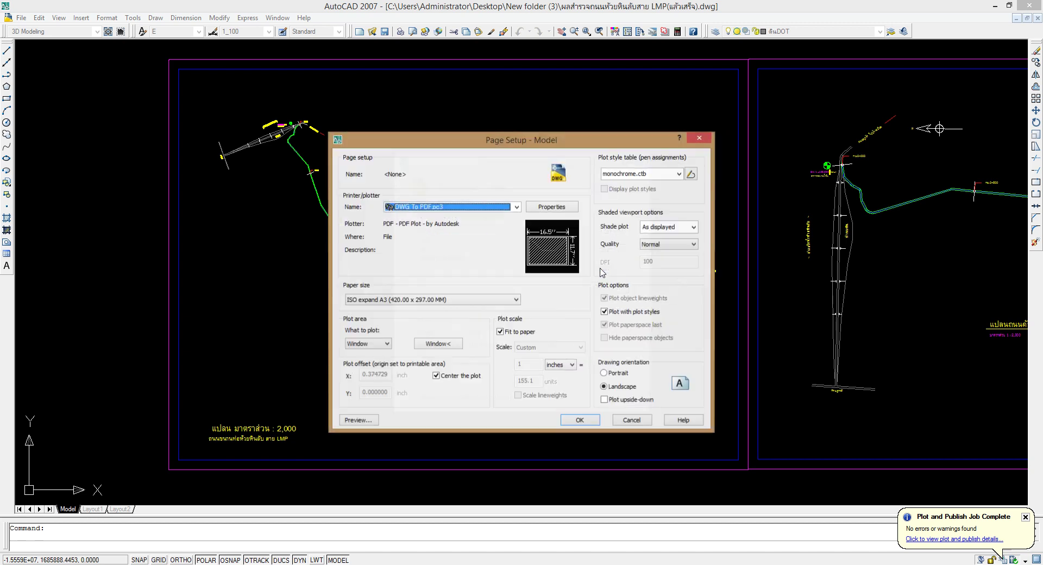
- Switch the page setup to the HP DeskJet 5820 series (Network) on A4 portrait, and start picking the plot window
{"action": "left_click", "coordinate": [482, 209]}
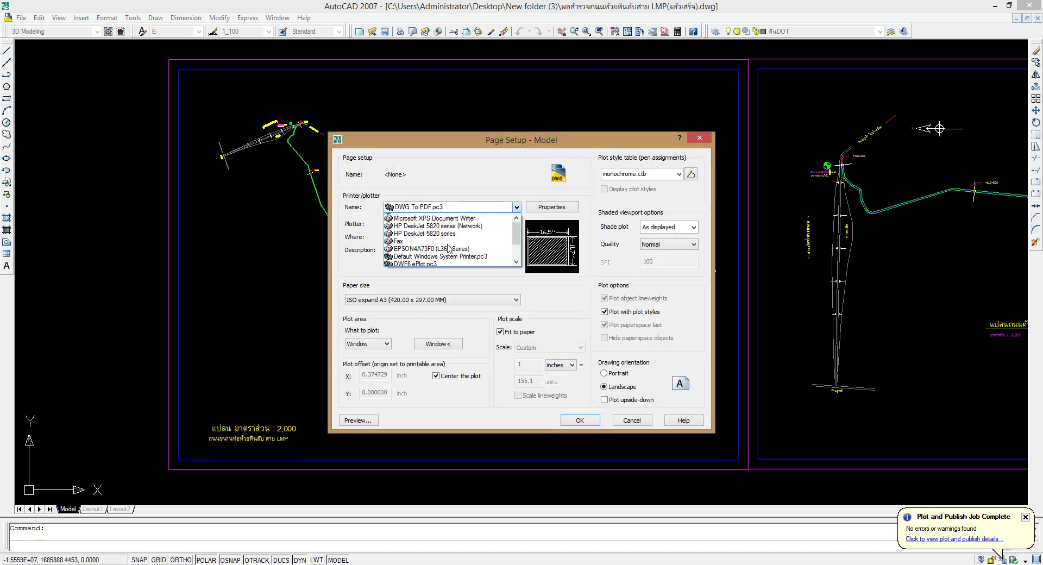
{"action": "left_click", "coordinate": [466, 225]}
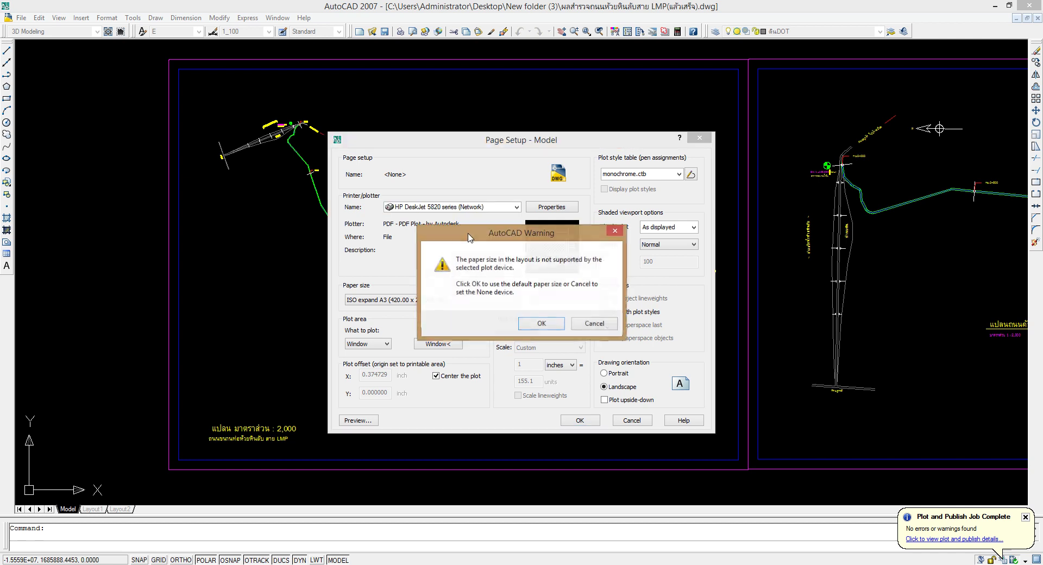
{"action": "left_click", "coordinate": [554, 324]}
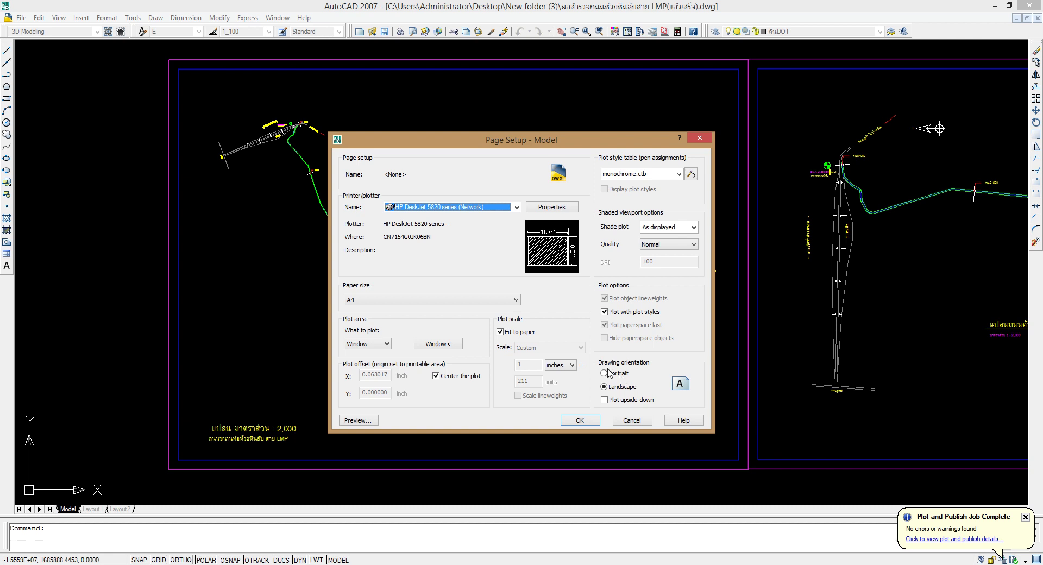
{"action": "left_click", "coordinate": [608, 373]}
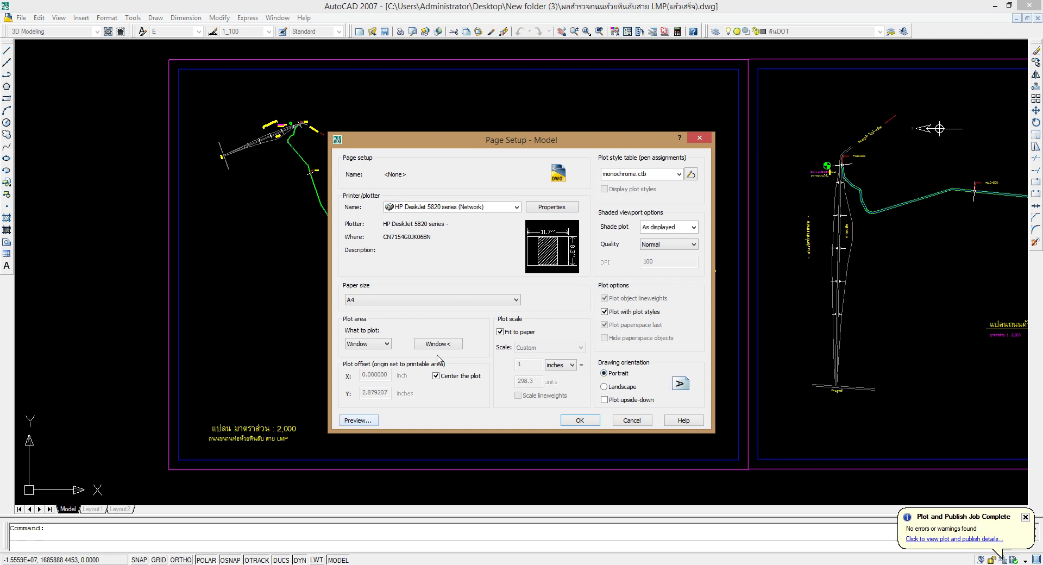
{"action": "left_click_drag", "start_coordinate": [571, 144], "coordinate": [634, 186]}
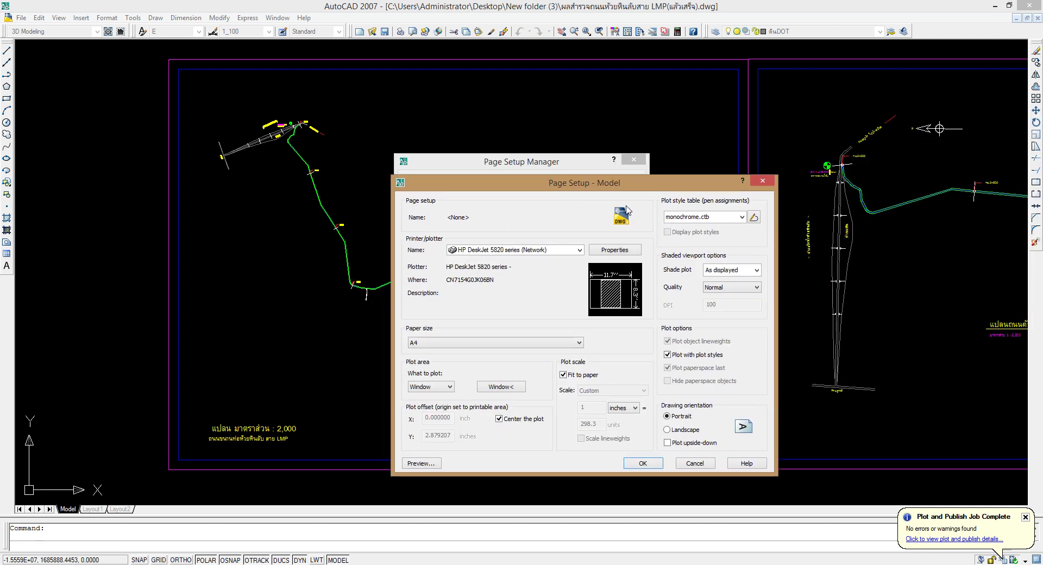
{"action": "left_click", "coordinate": [506, 387]}
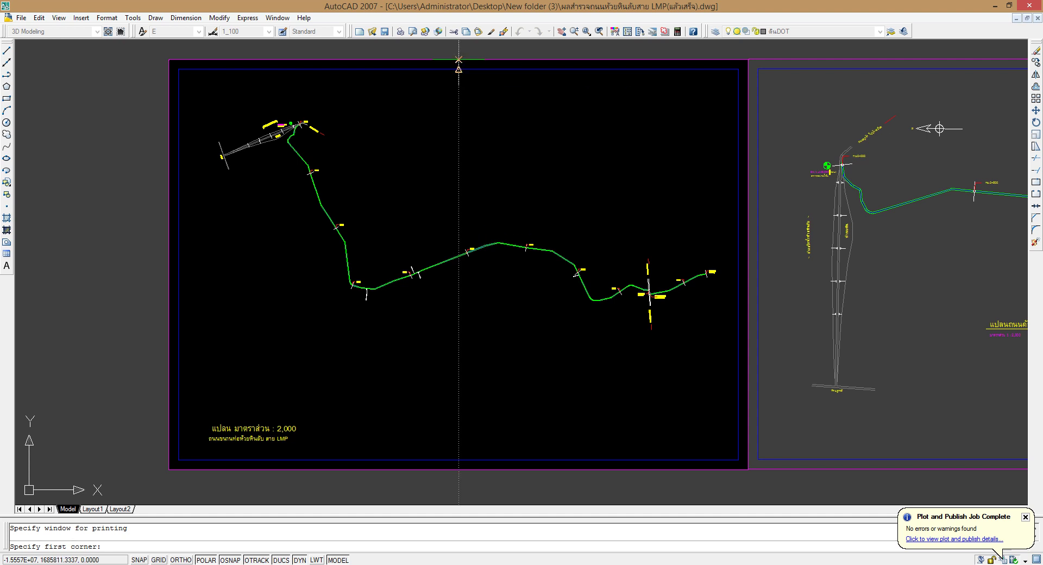
- Window the left half of the road plan frame and preview it on portrait A4
{"action": "left_click", "coordinate": [459, 58]}
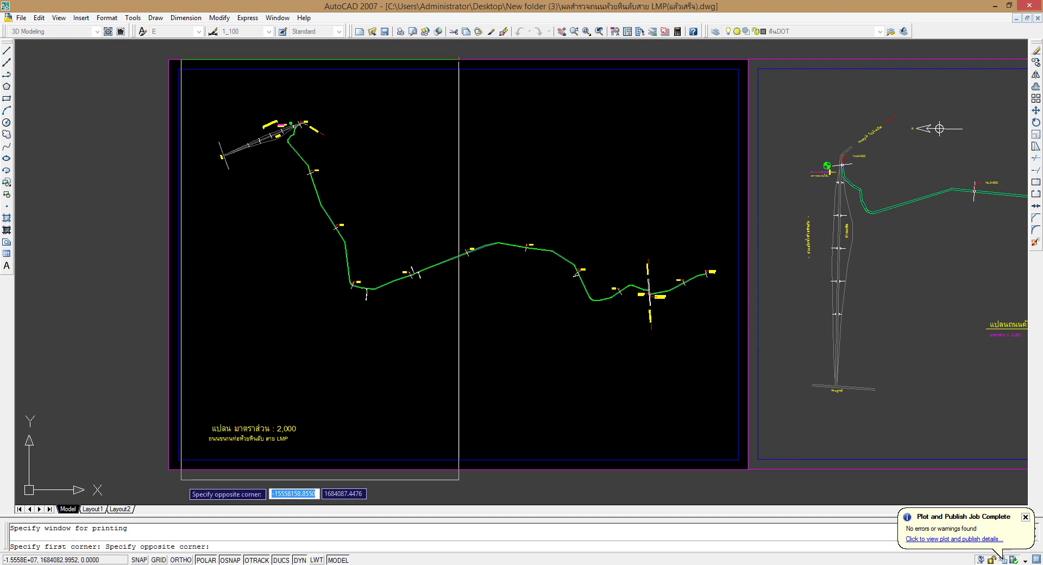
{"action": "left_click", "coordinate": [169, 470]}
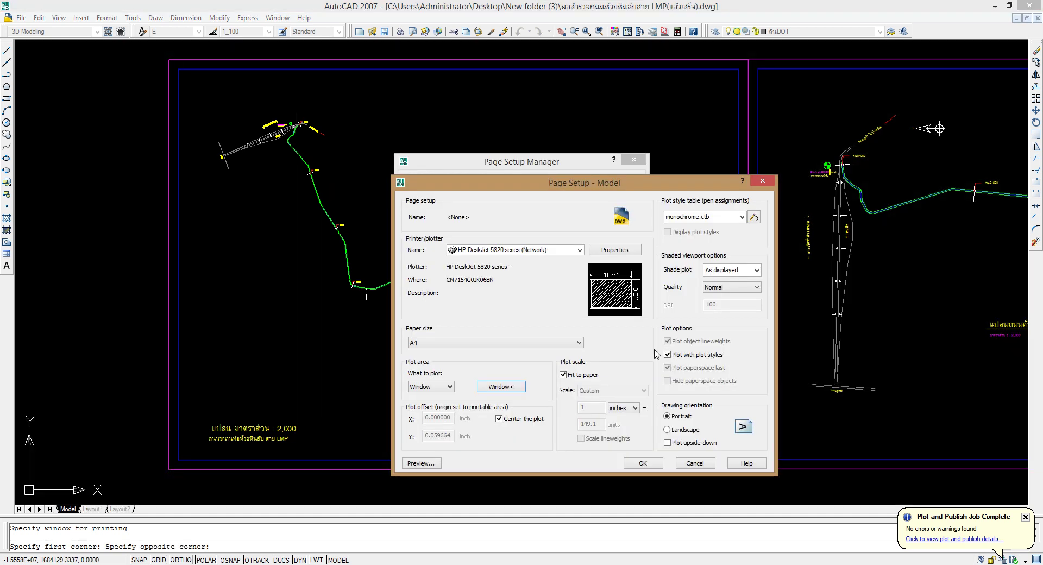
{"action": "left_click", "coordinate": [436, 464]}
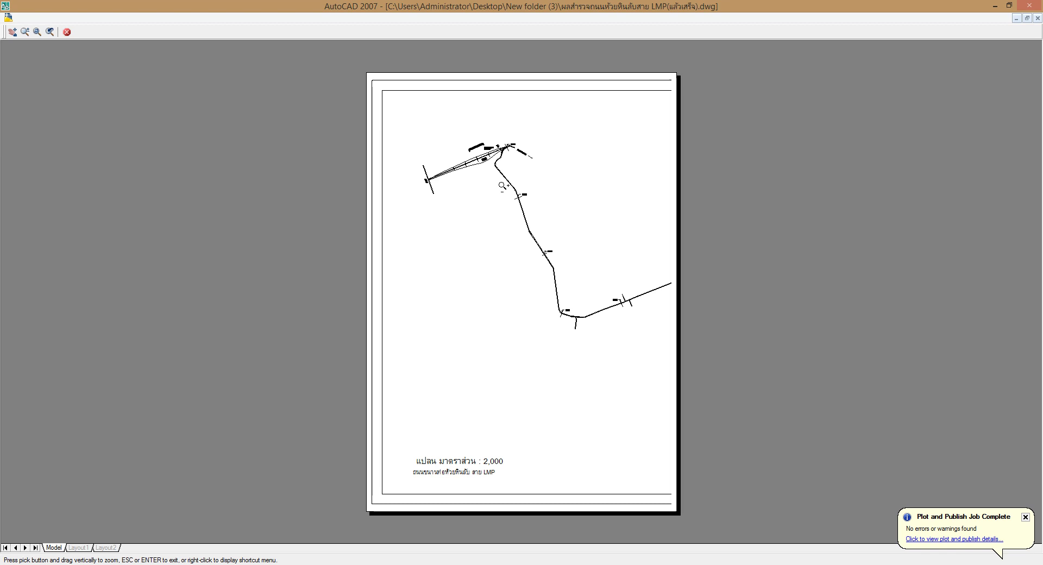
{"action": "scroll", "coordinate": [510, 155], "scroll_direction": "up", "scroll_amount": 3}
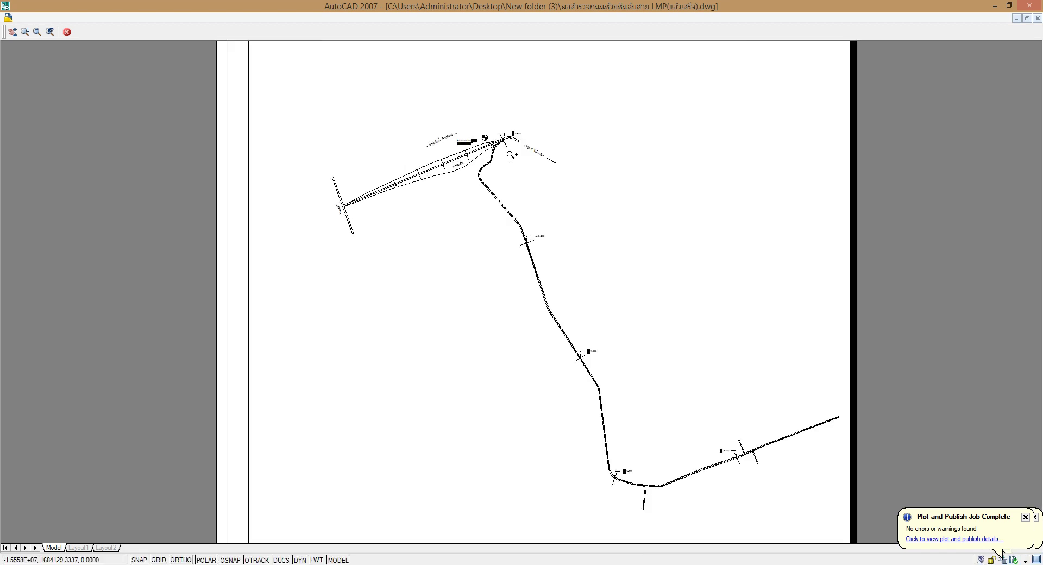
{"action": "scroll", "coordinate": [510, 155], "scroll_direction": "up", "scroll_amount": 3}
{"action": "scroll", "coordinate": [511, 155], "scroll_direction": "up", "scroll_amount": 3}
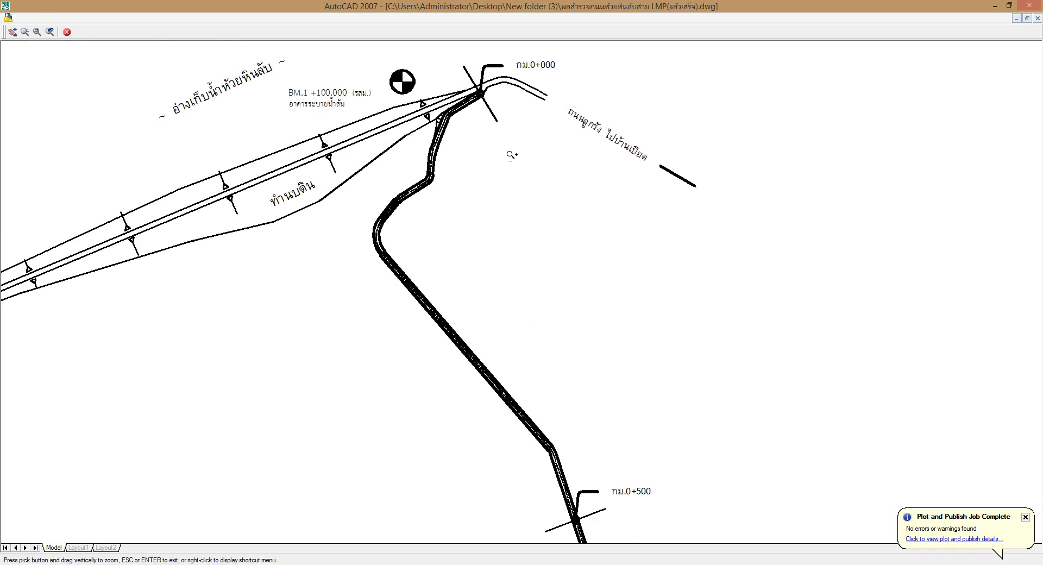
{"action": "scroll", "coordinate": [510, 155], "scroll_direction": "down", "scroll_amount": 5}
{"action": "scroll", "coordinate": [510, 154], "scroll_direction": "down", "scroll_amount": 3}
{"action": "scroll", "coordinate": [511, 155], "scroll_direction": "down", "scroll_amount": 2}
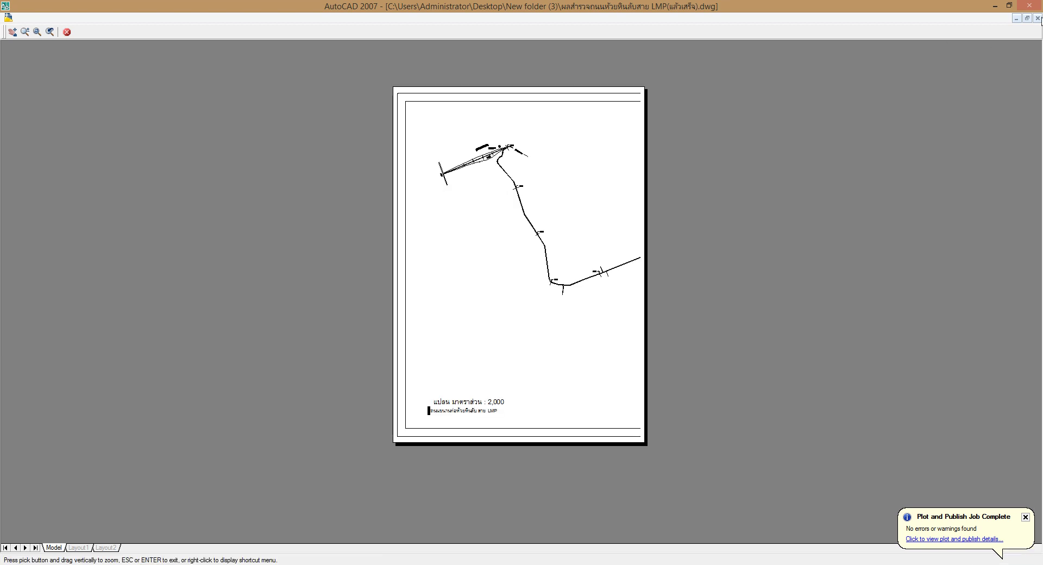
{"action": "left_click", "coordinate": [1037, 18]}
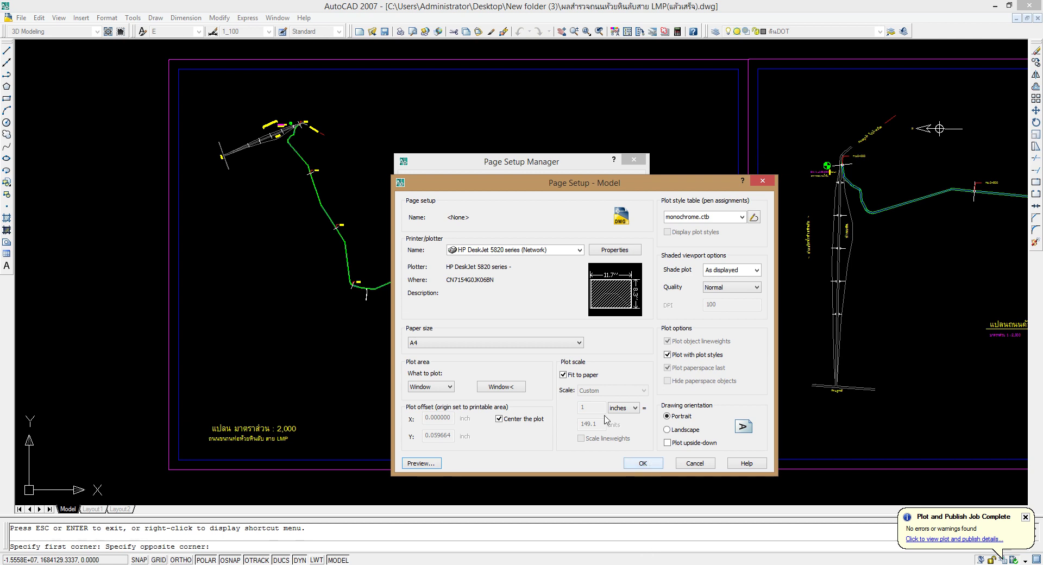
- Assign the monochrome.ctb plot style table to all layouts, with Fit to paper kept on
{"action": "left_click", "coordinate": [580, 376]}
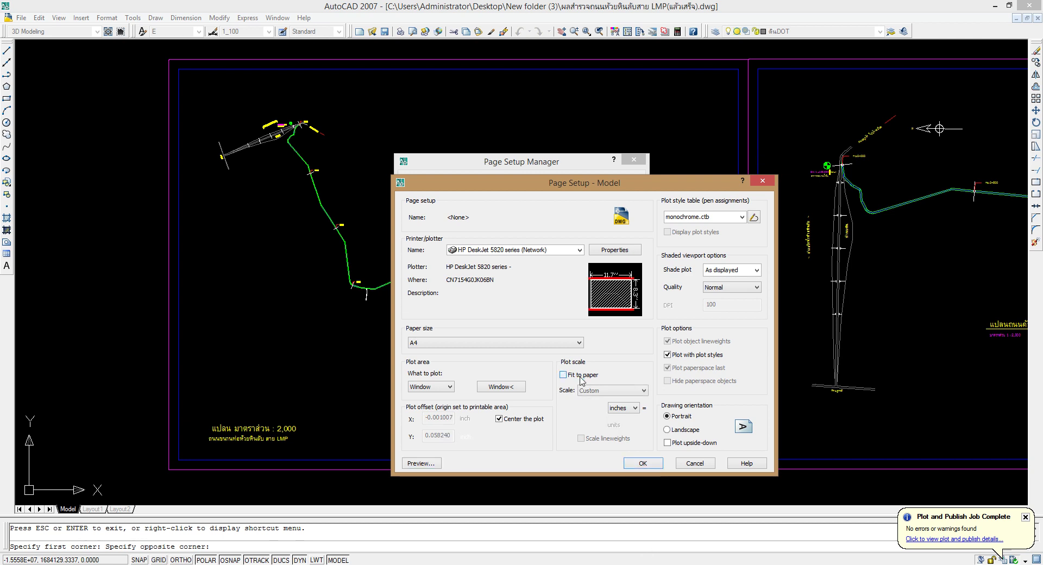
{"action": "left_click", "coordinate": [579, 377]}
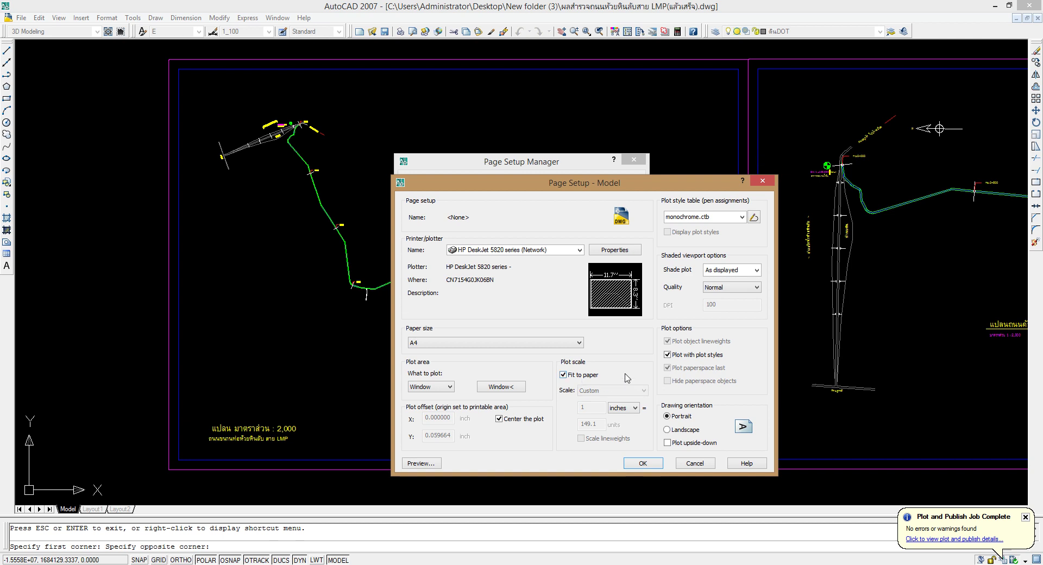
{"action": "left_click", "coordinate": [742, 218]}
{"action": "left_click", "coordinate": [689, 276]}
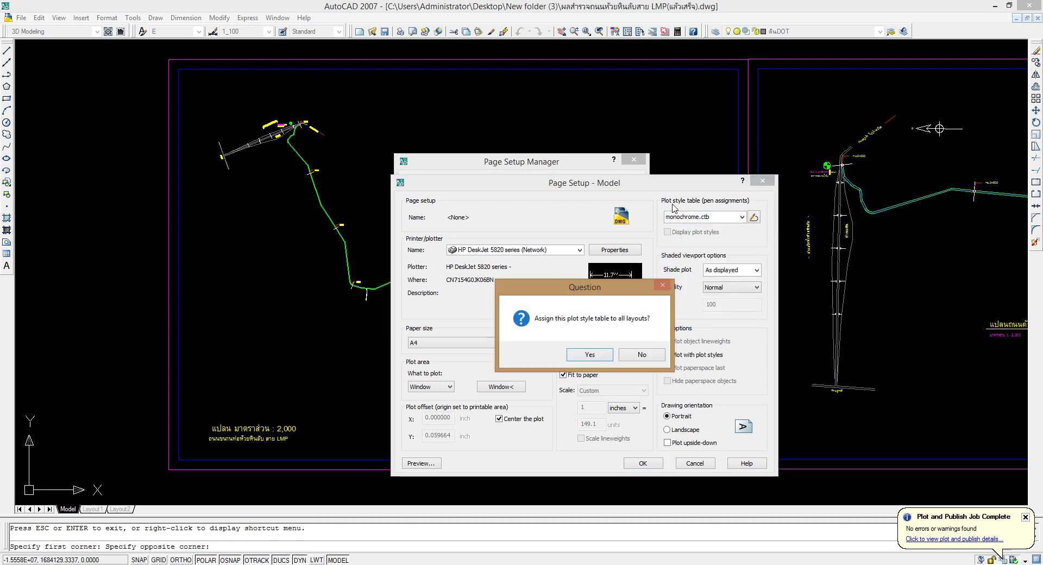
{"action": "left_click", "coordinate": [596, 354]}
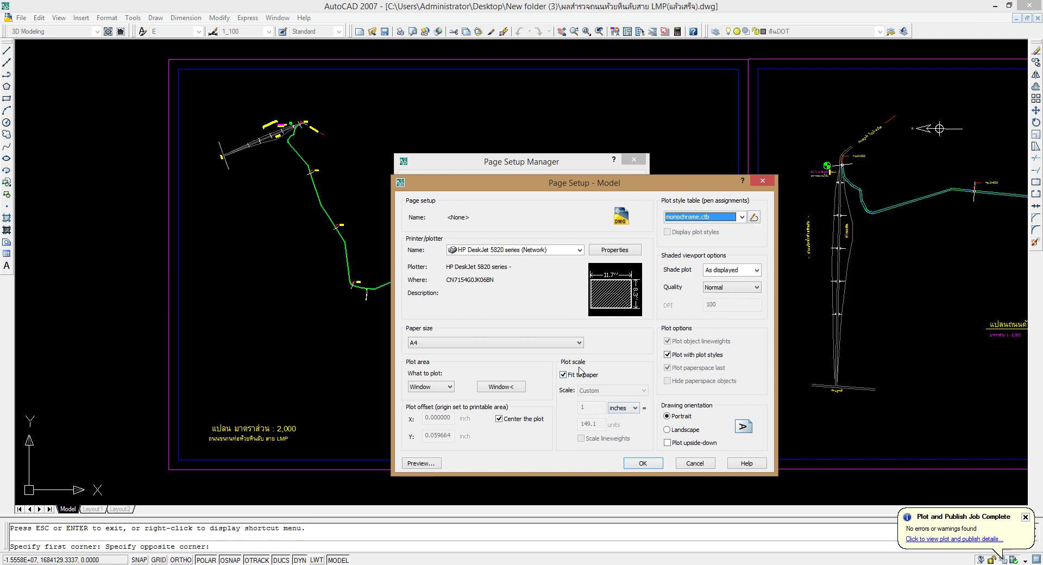
- Express the fitted scale in millimetres and keep the plot centred on the paper
{"action": "left_click", "coordinate": [595, 380]}
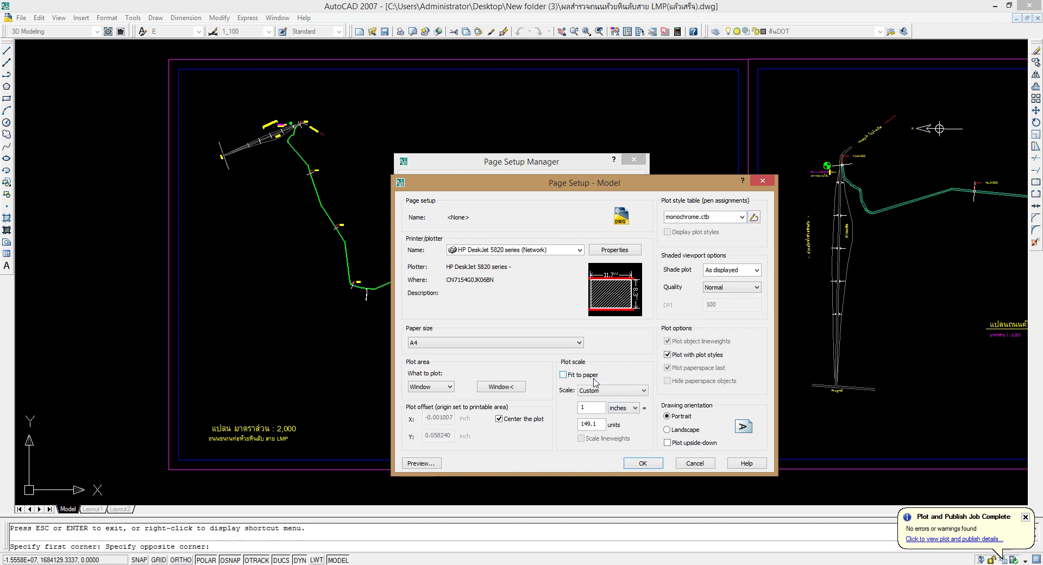
{"action": "left_click", "coordinate": [596, 380]}
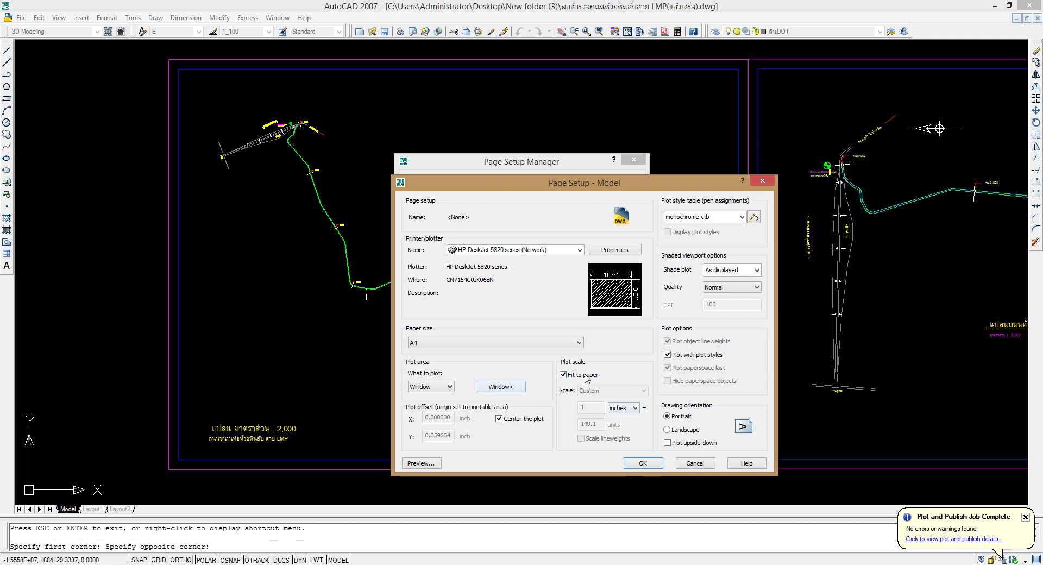
{"action": "left_click", "coordinate": [586, 375]}
{"action": "left_click_drag", "start_coordinate": [604, 423], "coordinate": [557, 418]}
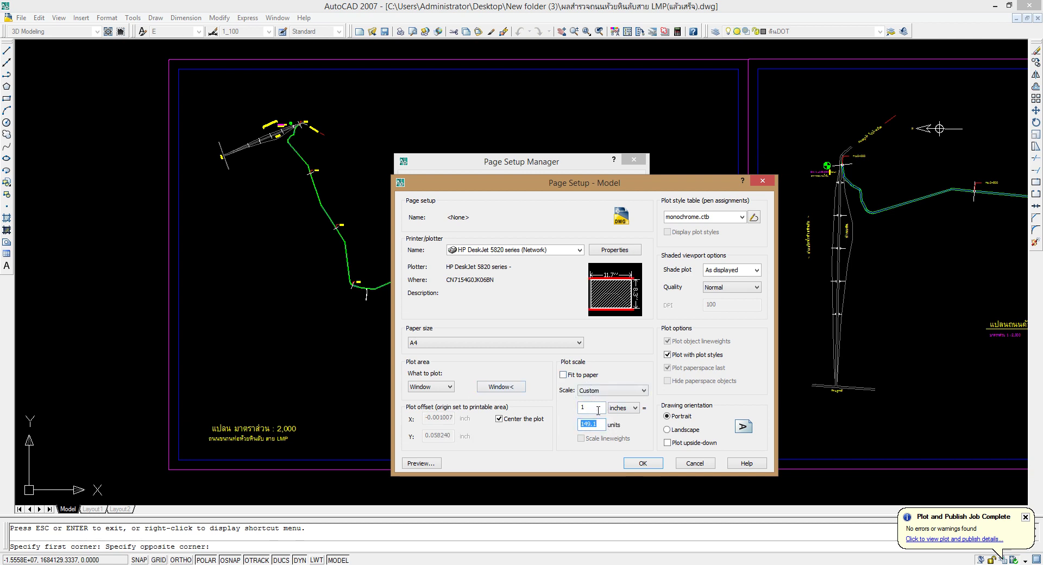
{"action": "left_click", "coordinate": [635, 407]}
{"action": "left_click", "coordinate": [619, 426]}
{"action": "left_click", "coordinate": [571, 375]}
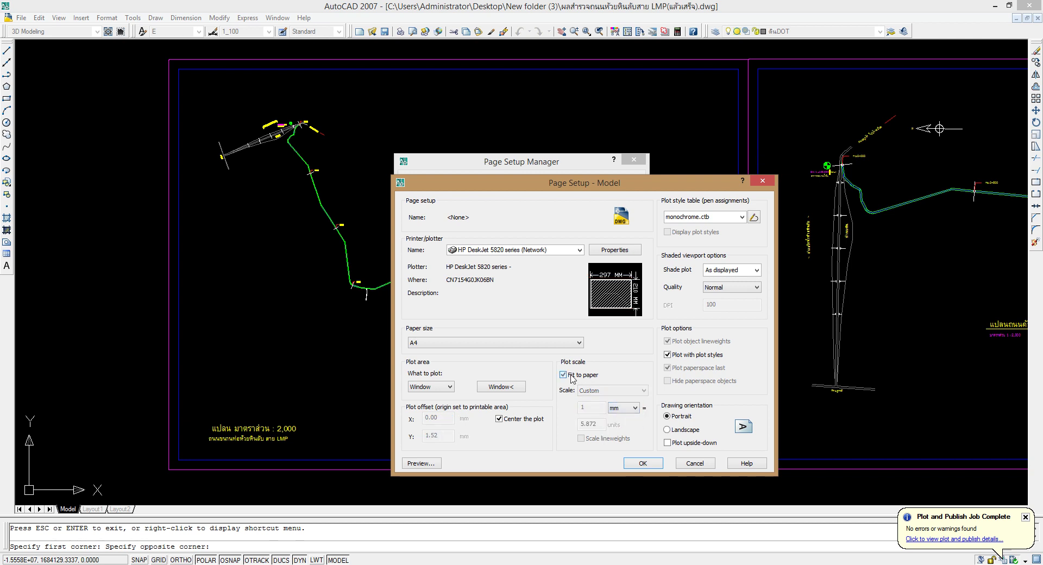
{"action": "left_click", "coordinate": [514, 424]}
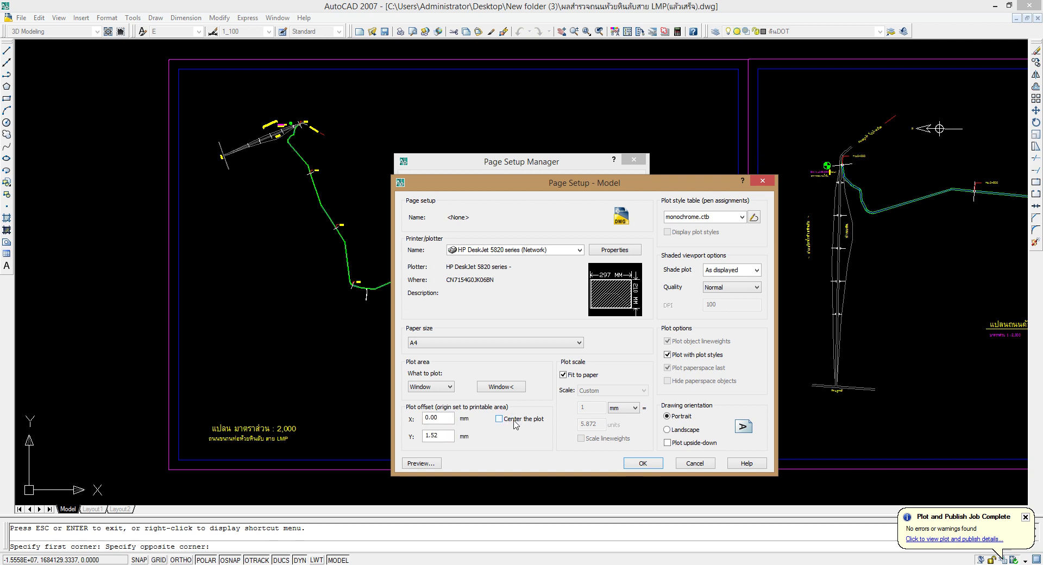
{"action": "left_click", "coordinate": [515, 424]}
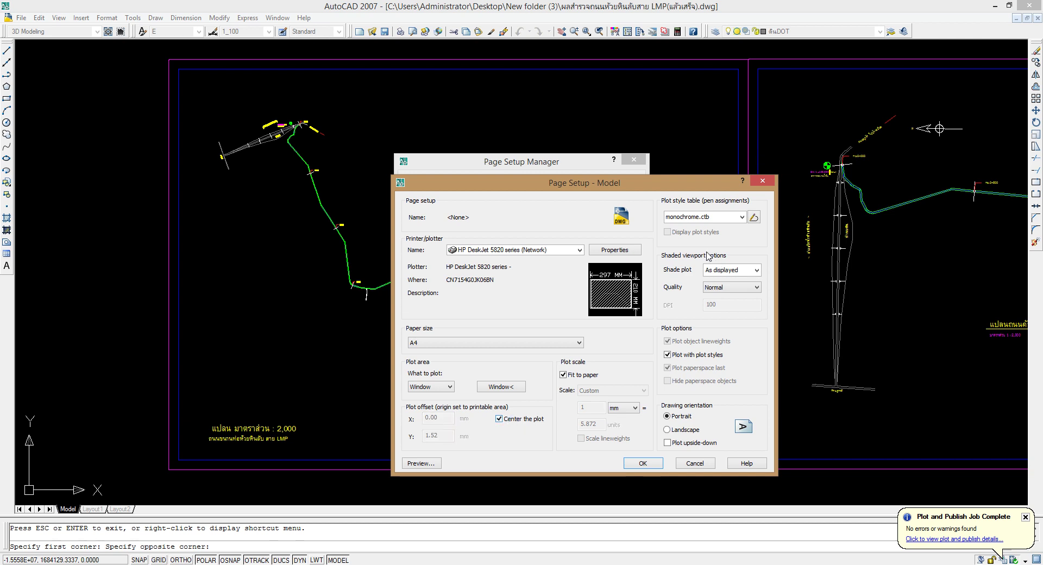
{"action": "mouse_move", "coordinate": [634, 286]}
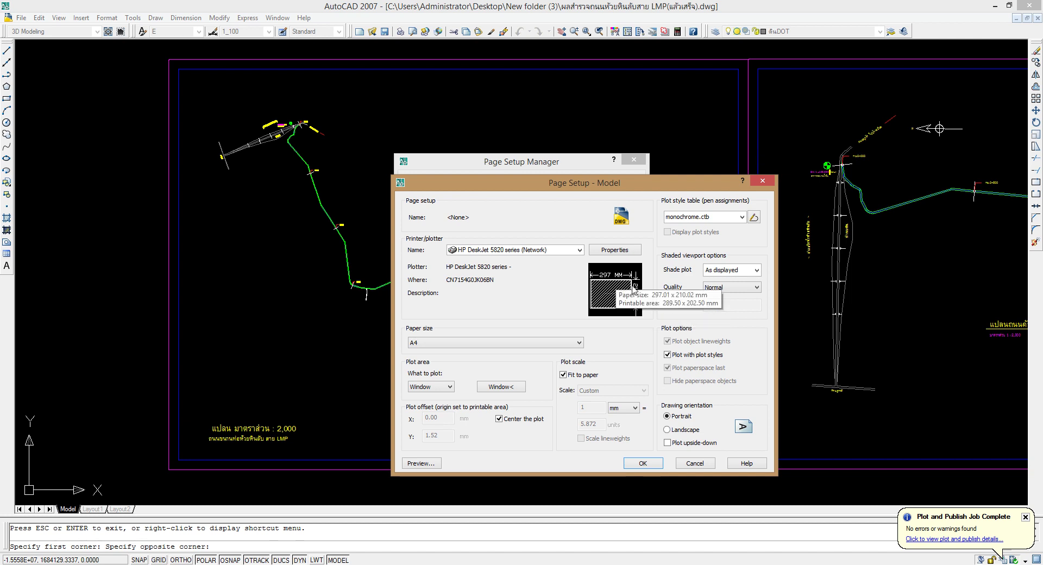
{"action": "left_click", "coordinate": [523, 419]}
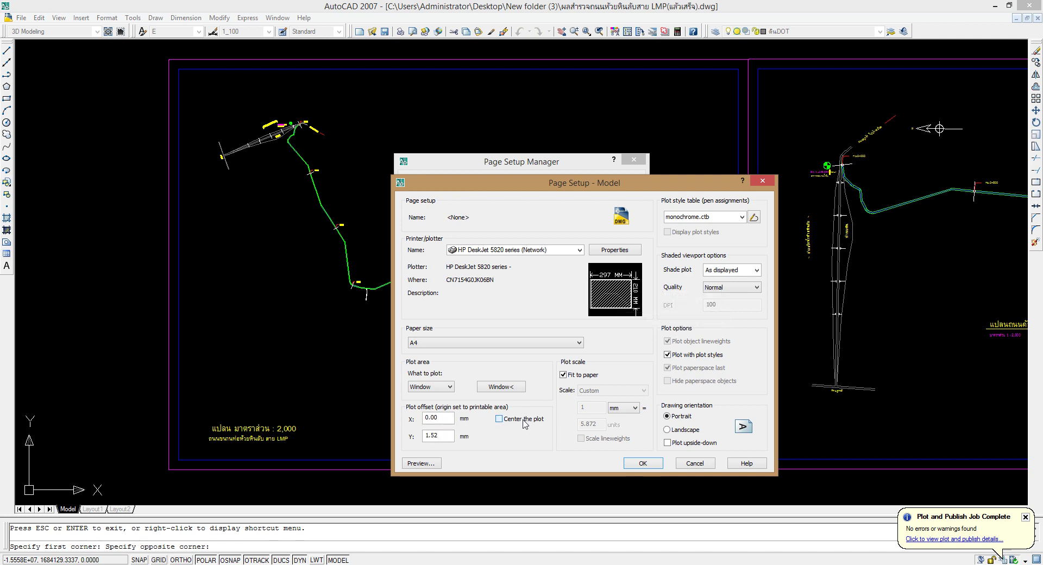
{"action": "left_click", "coordinate": [523, 420]}
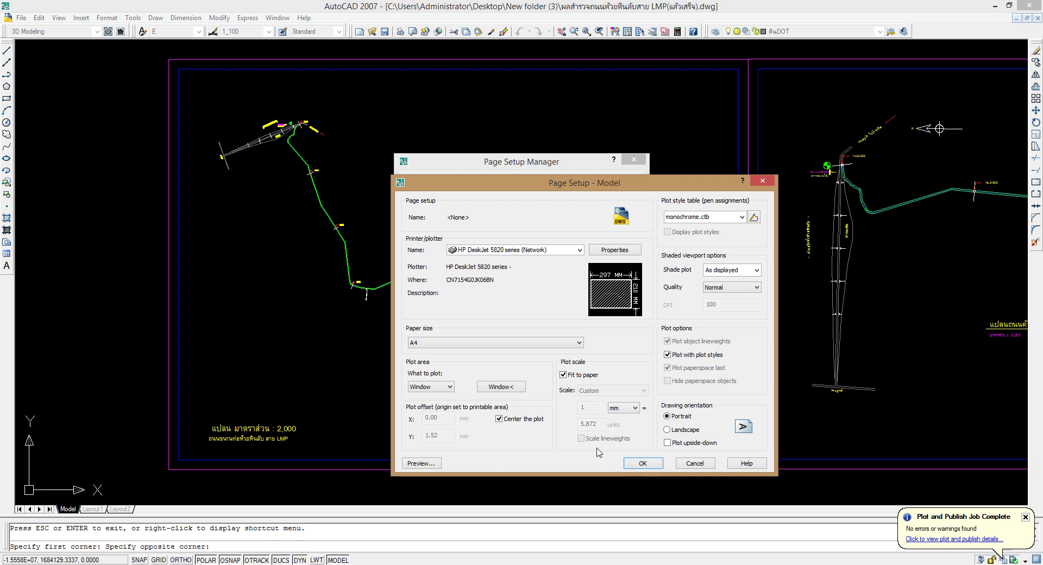
- Save the page setup, preview the plot, then print the plan on the HP DeskJet
{"action": "left_click", "coordinate": [655, 462]}
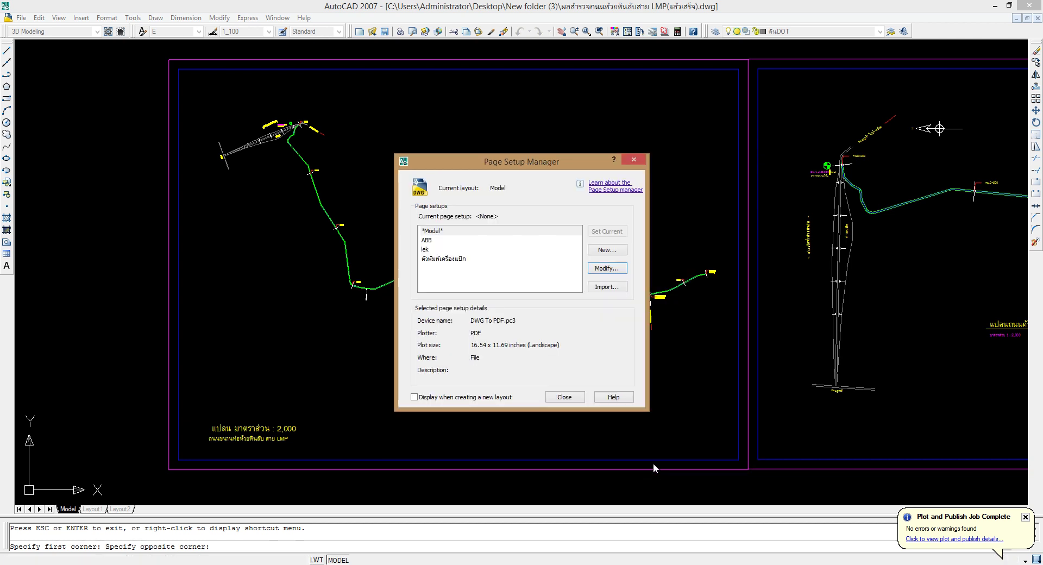
{"action": "left_click", "coordinate": [564, 397]}
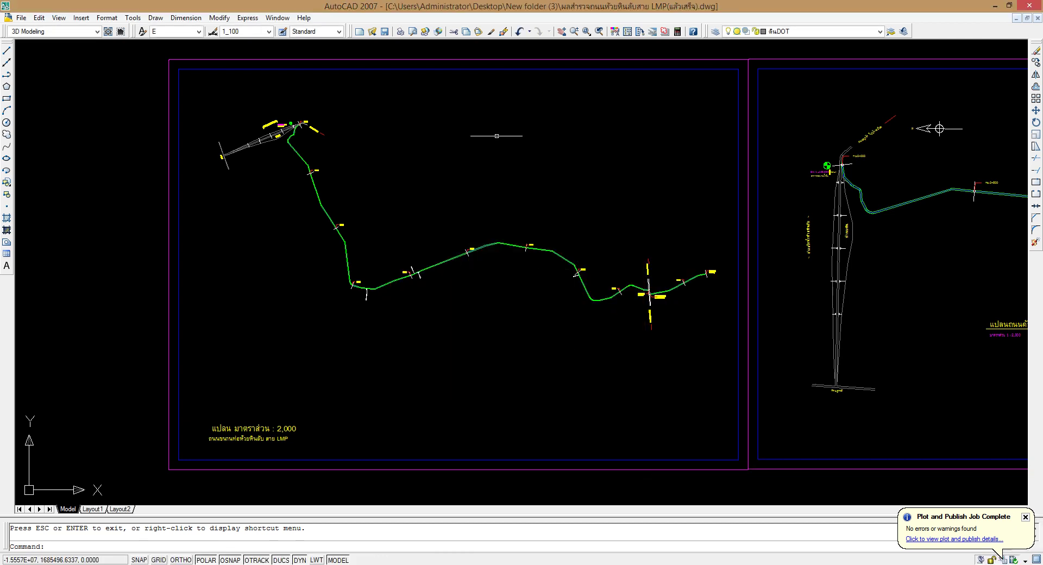
{"action": "left_click", "coordinate": [400, 31]}
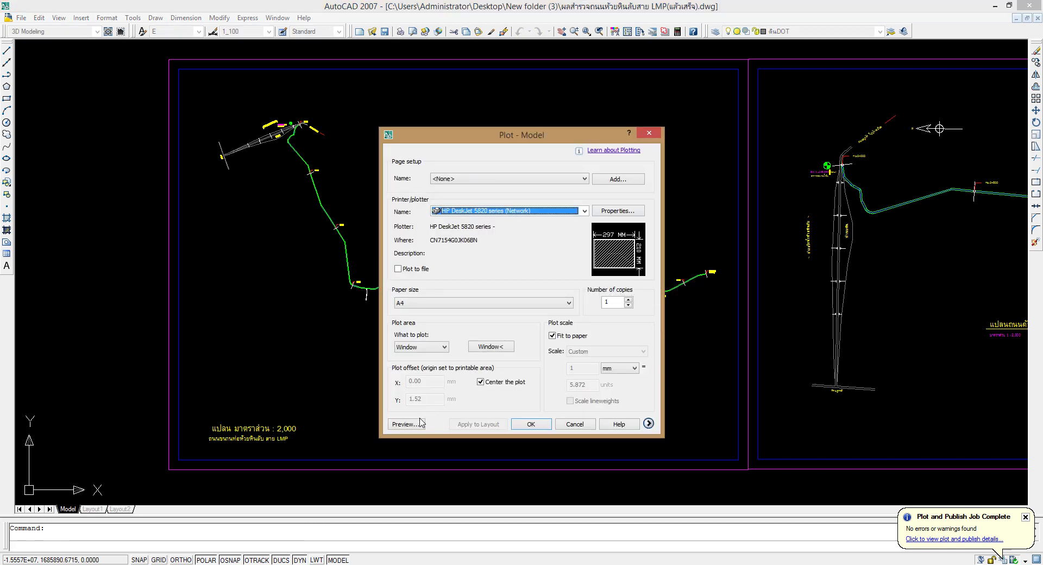
{"action": "left_click", "coordinate": [419, 423]}
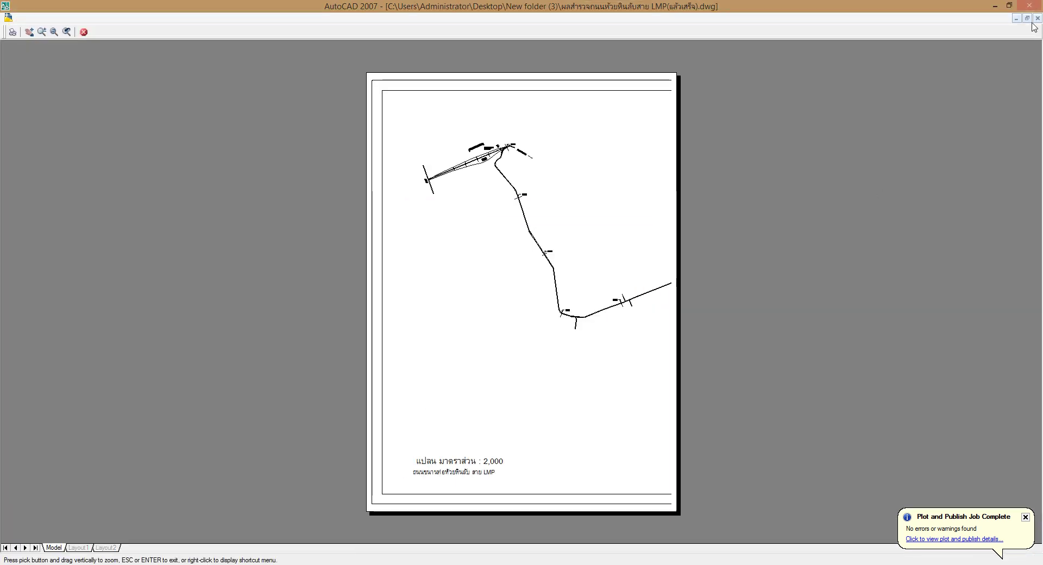
{"action": "left_click", "coordinate": [1036, 19]}
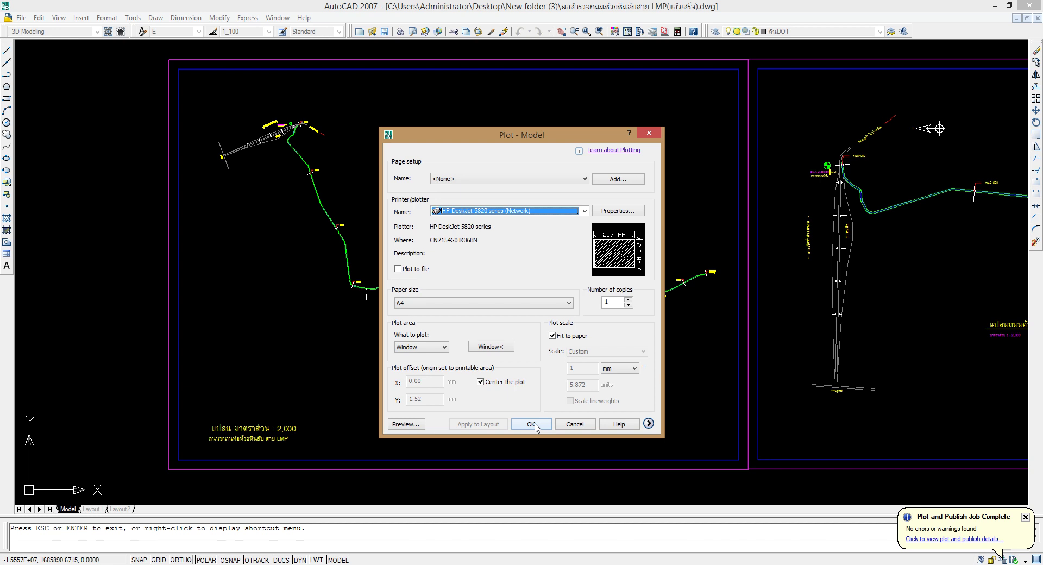
{"action": "left_click", "coordinate": [534, 424]}
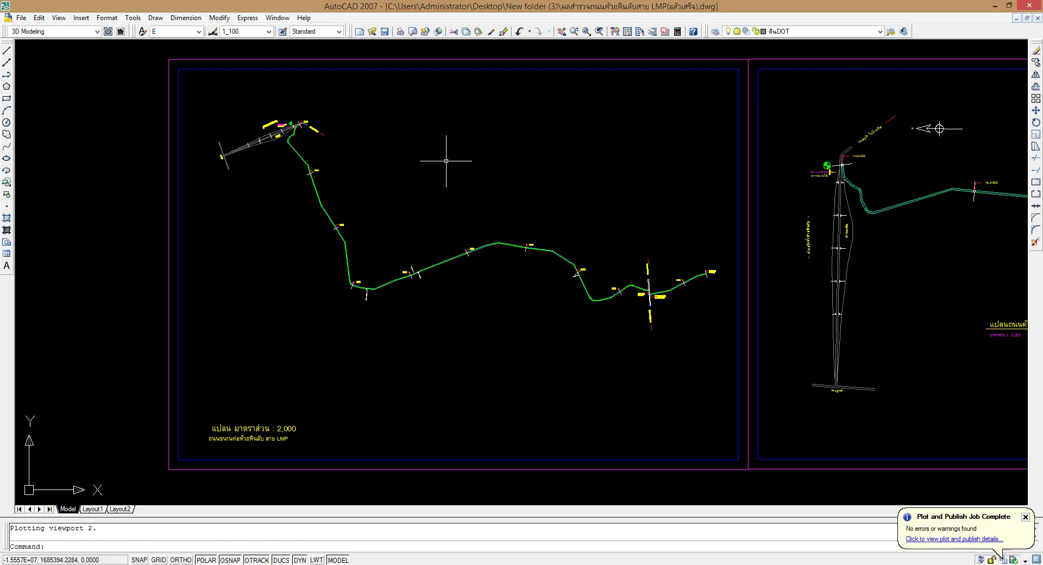
- Set the plot window from the sheet's top midpoint to its bottom-right corner and apply it to the layout
{"action": "left_click", "coordinate": [405, 34]}
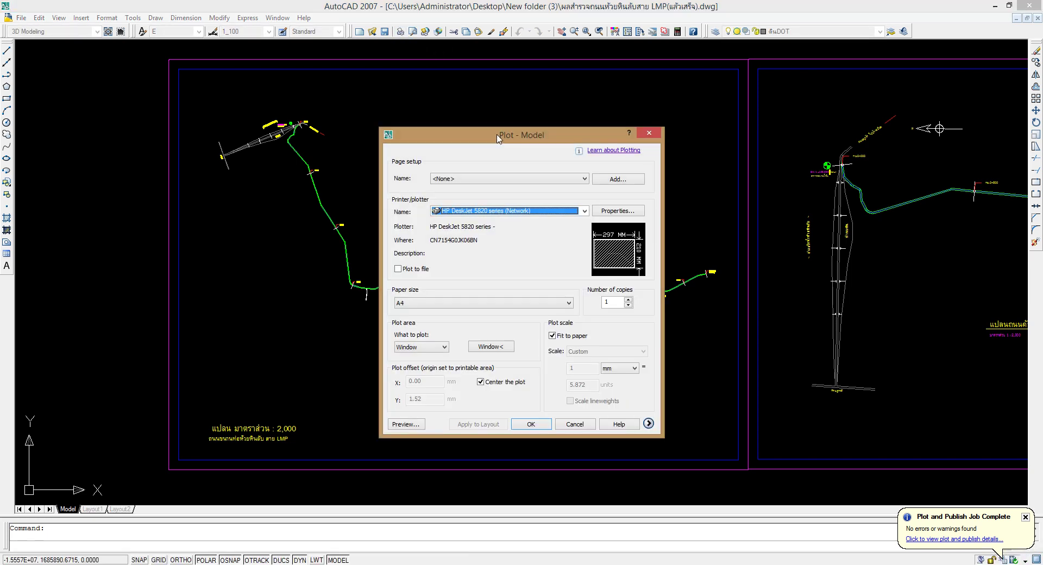
{"action": "left_click_drag", "start_coordinate": [497, 138], "coordinate": [571, 126]}
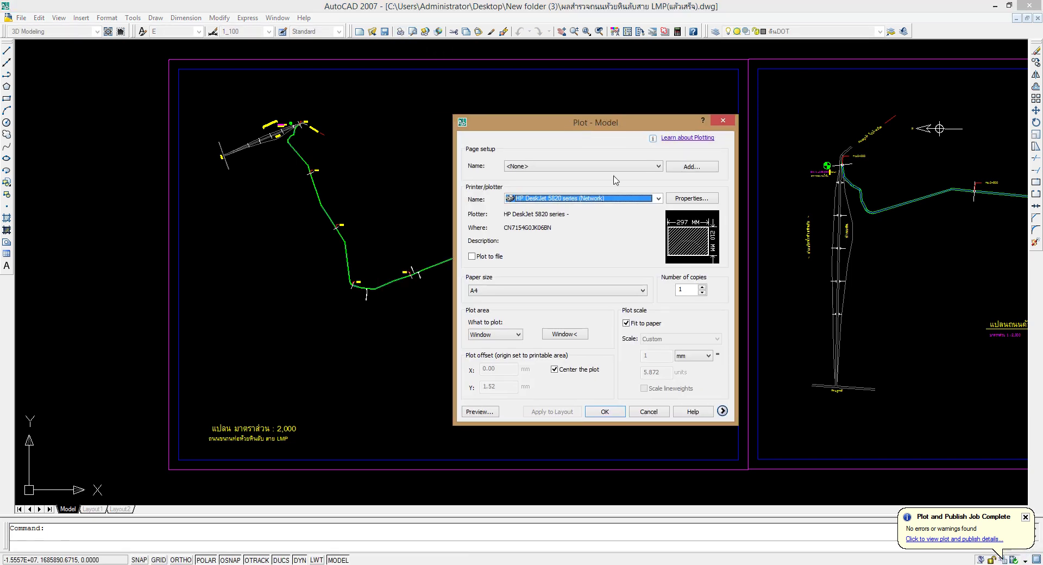
{"action": "left_click", "coordinate": [565, 333]}
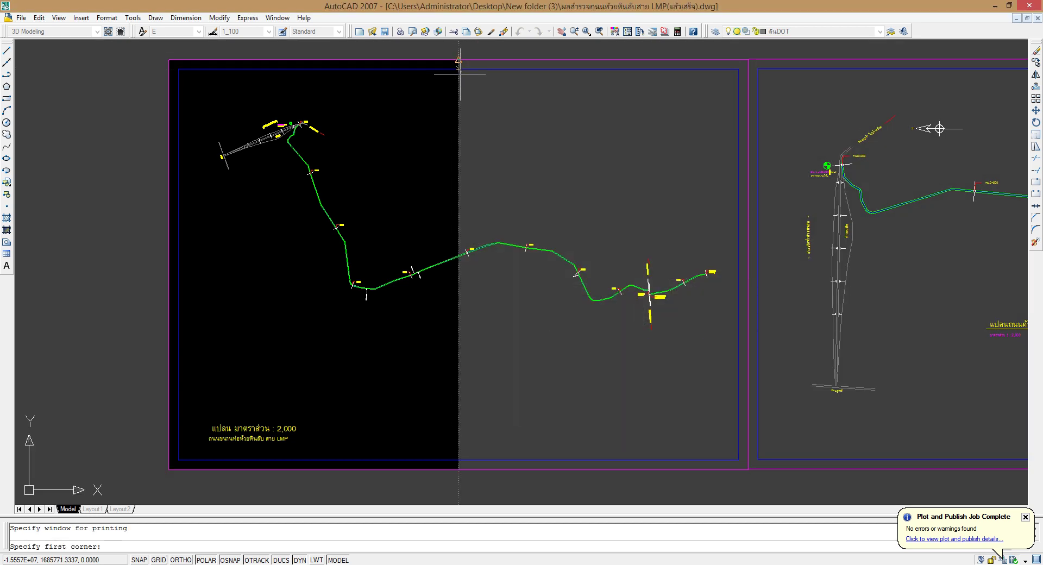
{"action": "left_click", "coordinate": [459, 59]}
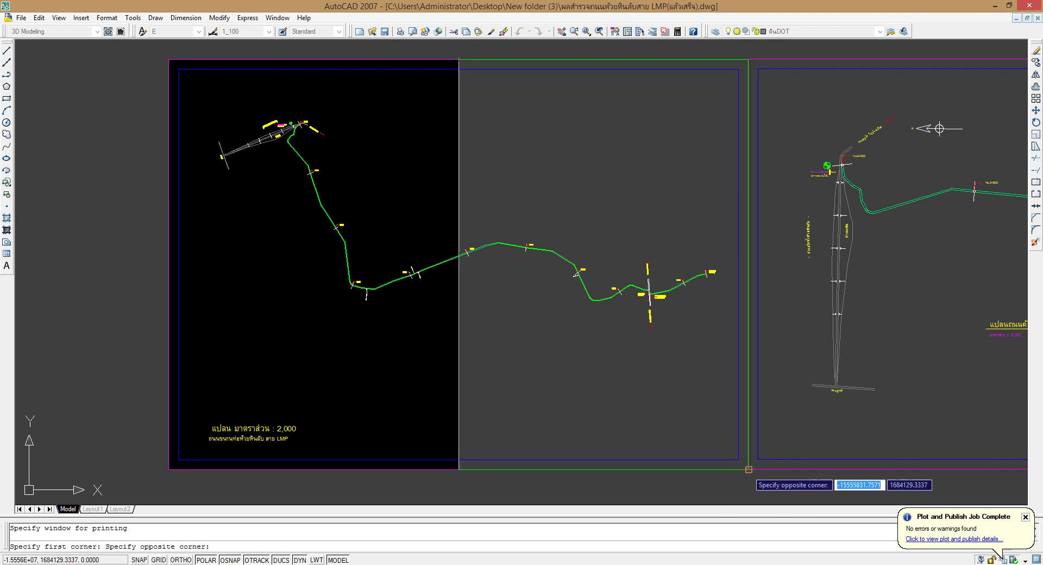
{"action": "left_click", "coordinate": [749, 469]}
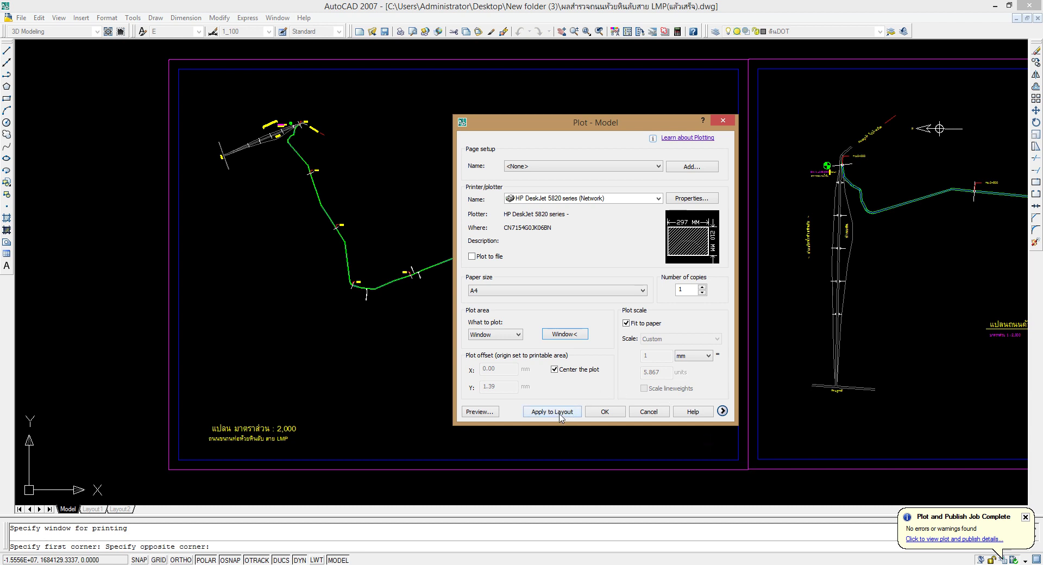
{"action": "left_click", "coordinate": [560, 413]}
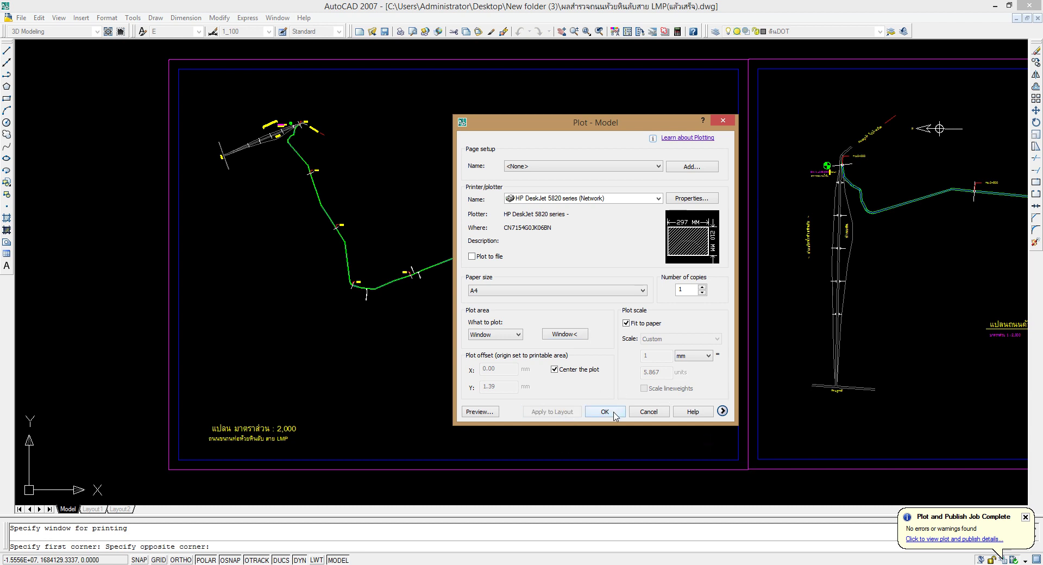
- Re-pick the same top-midpoint to bottom-right window and print it on the HP DeskJet
{"action": "left_click", "coordinate": [570, 335]}
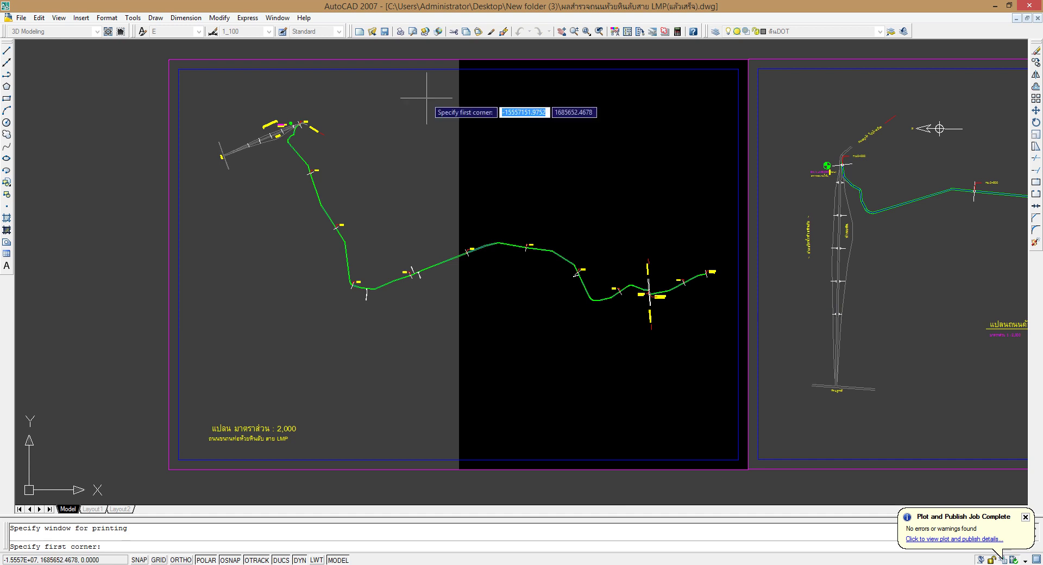
{"action": "left_click", "coordinate": [459, 59]}
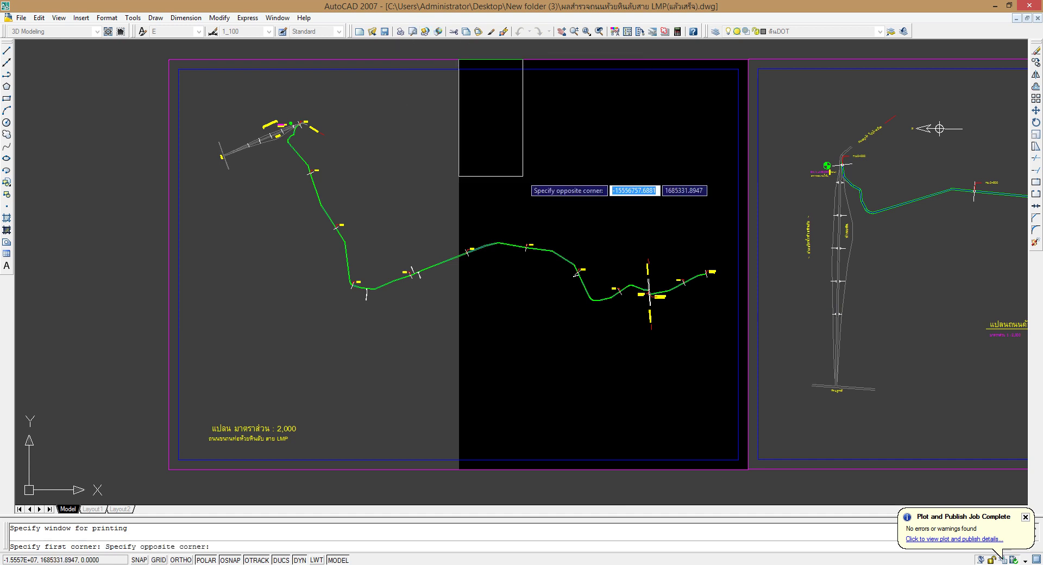
{"action": "left_click", "coordinate": [748, 469]}
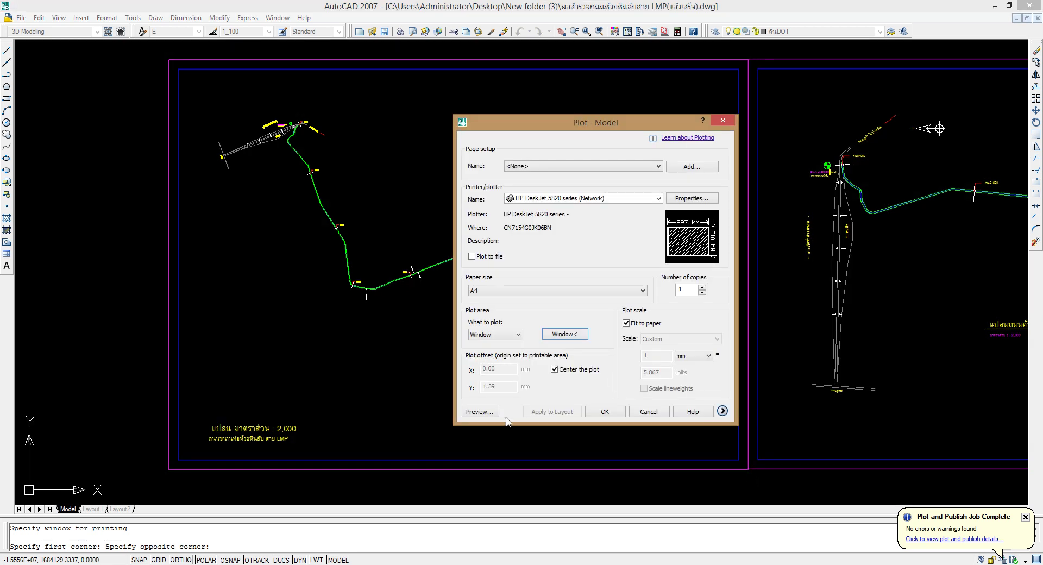
{"action": "left_click", "coordinate": [617, 415]}
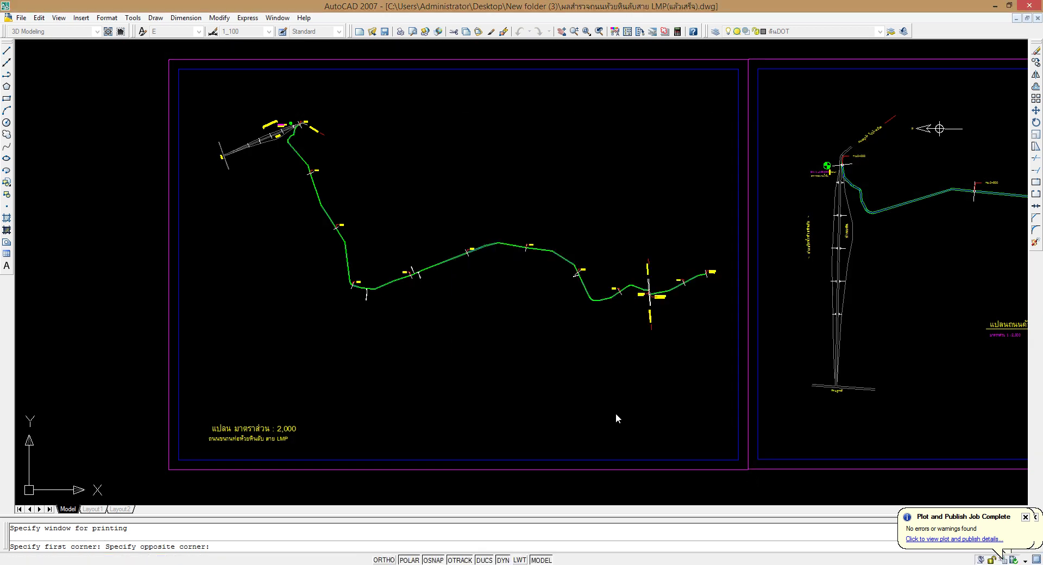